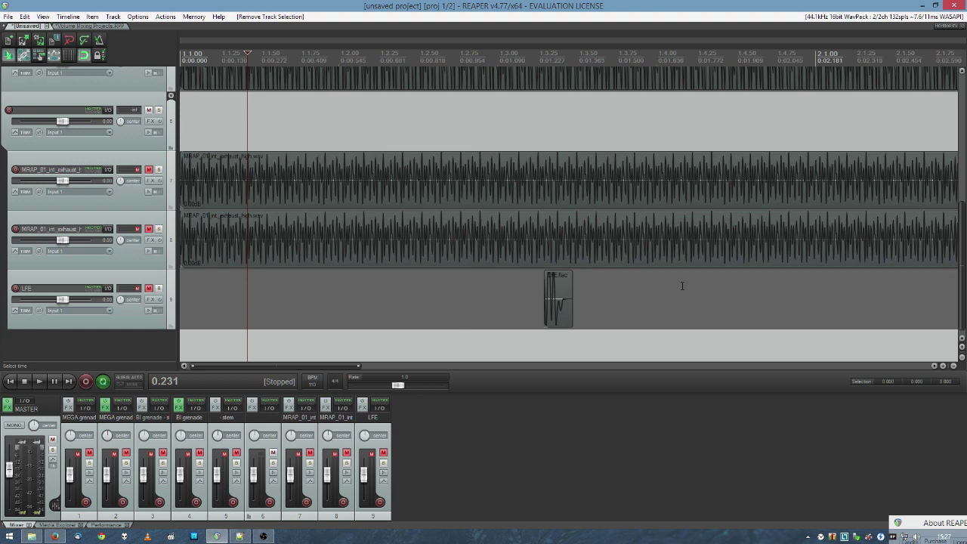
Unmute the LFE track and play its LFE.flac item from just before its start.
left_click(559, 300)
scroll(563, 302, "up", 8)
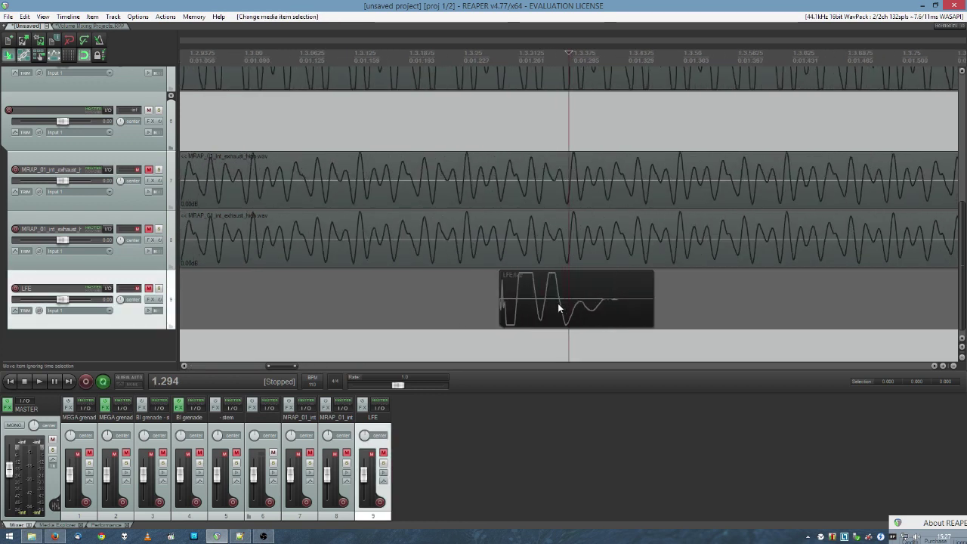
left_click(149, 288)
left_click(277, 305)
key("space")
key("space")
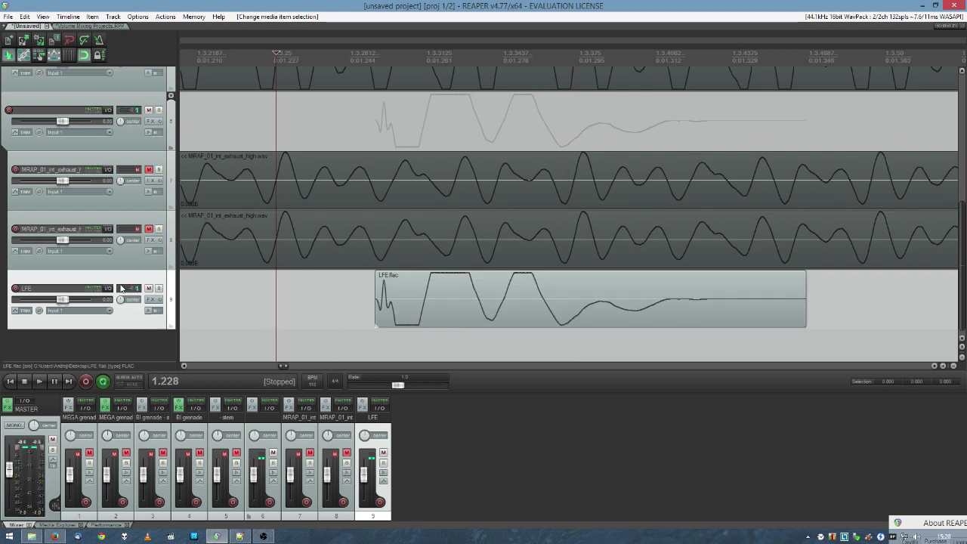
Examine the flattened peaks of the LFE.flac waveform up close, from its start to its decaying tail.
left_click_drag(421, 275, 669, 319)
left_click_drag(729, 286, 776, 311)
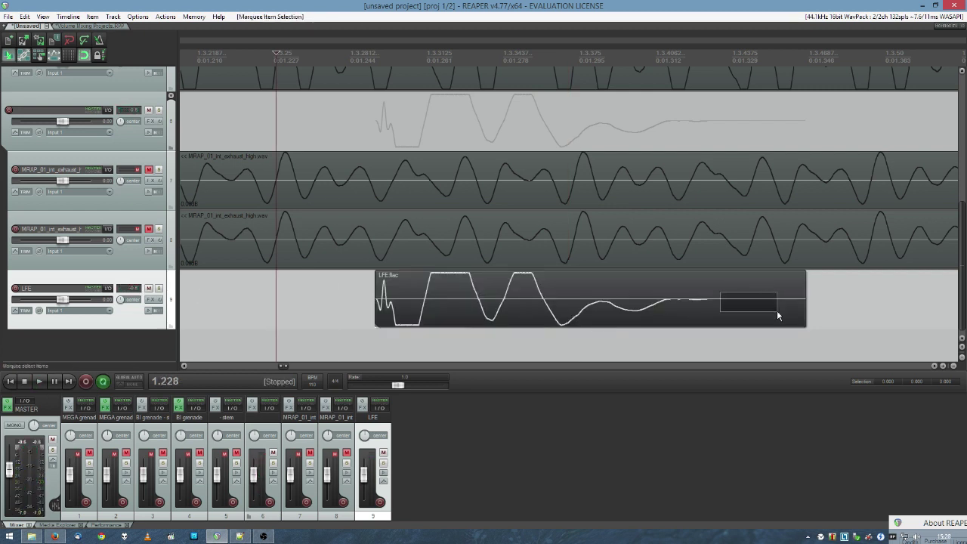
left_click(491, 283)
scroll(491, 285, "up", 5)
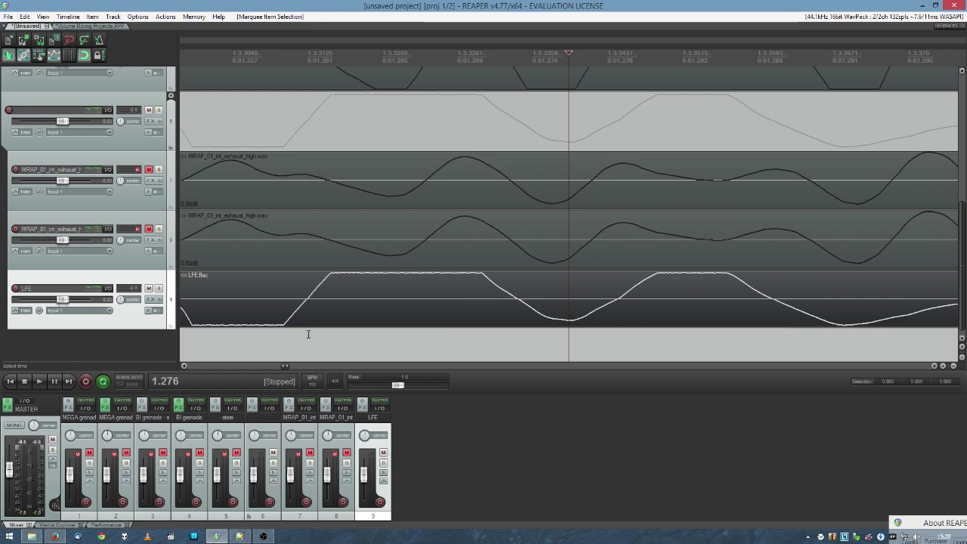
left_click(345, 296)
scroll(346, 297, "up", 1)
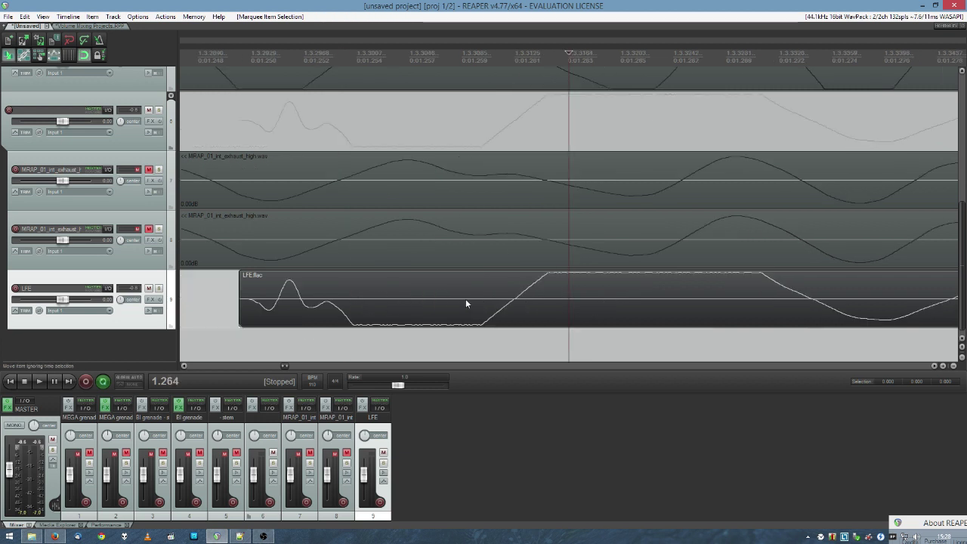
left_click_drag(634, 298, 527, 296)
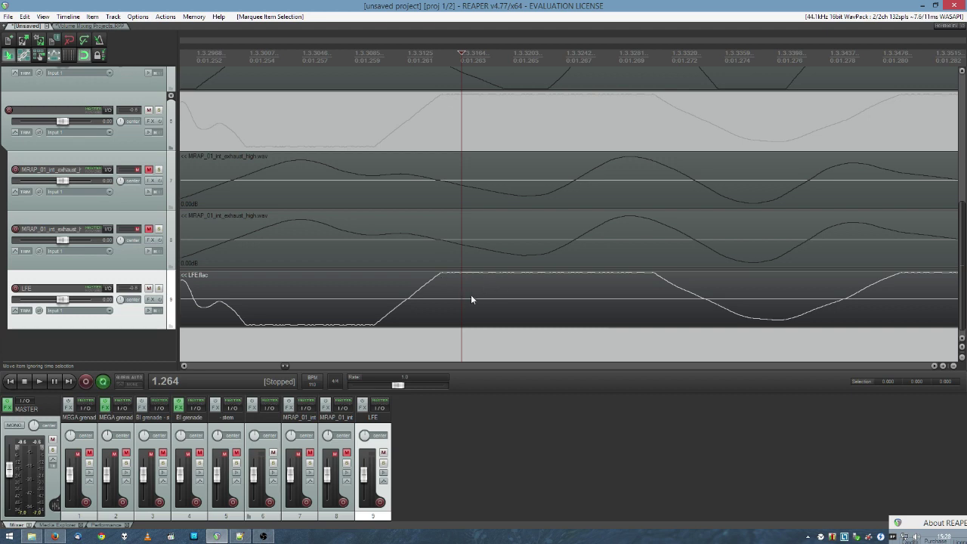
scroll(473, 299, "down", 3)
scroll(490, 330, "down", 2)
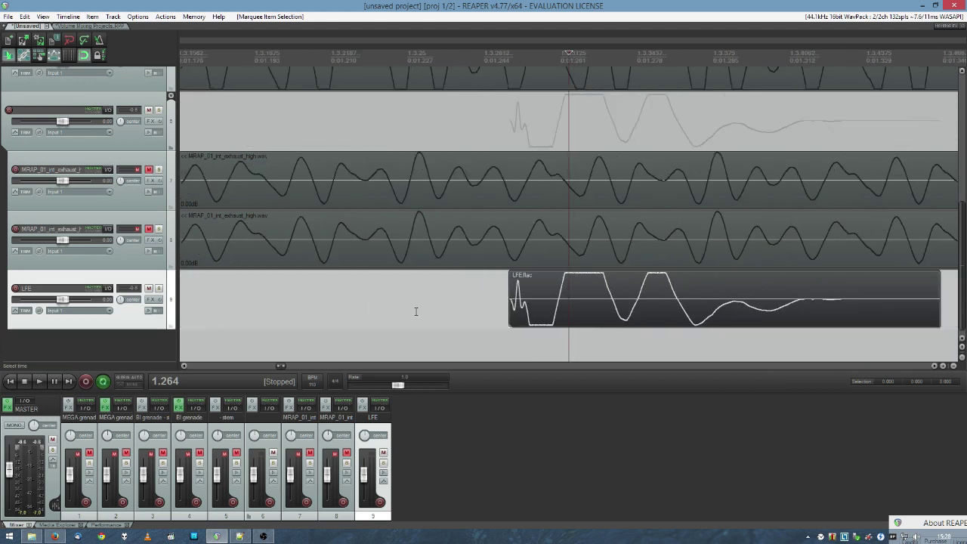
Mute the LFE track and unmute the lower MRAP_01_int_exhaust_high track directly above it.
left_click(149, 289)
scroll(578, 307, "down", 1)
left_click_drag(578, 306, 453, 308)
scroll(452, 308, "down", 2)
scroll(436, 307, "down", 4)
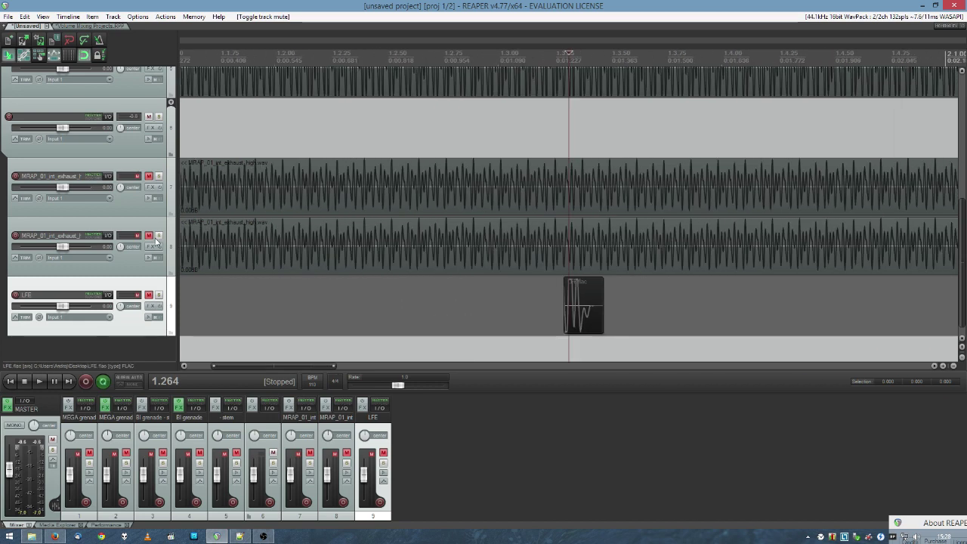
scroll(215, 308, "down", 2)
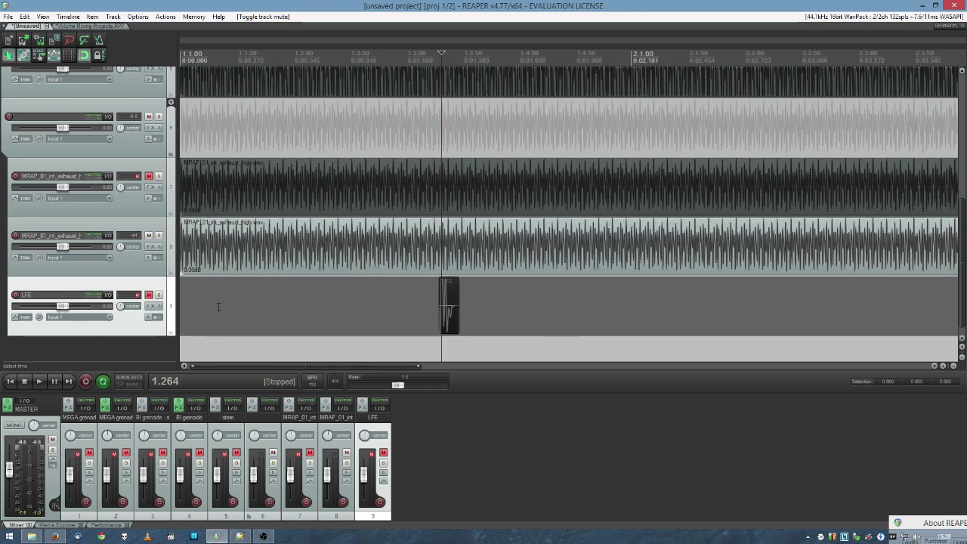
Play the lower MRAP exhaust track on its own from near the project start and again from a slightly later point.
left_click(218, 308)
key("space")
scroll(219, 308, "down", 2)
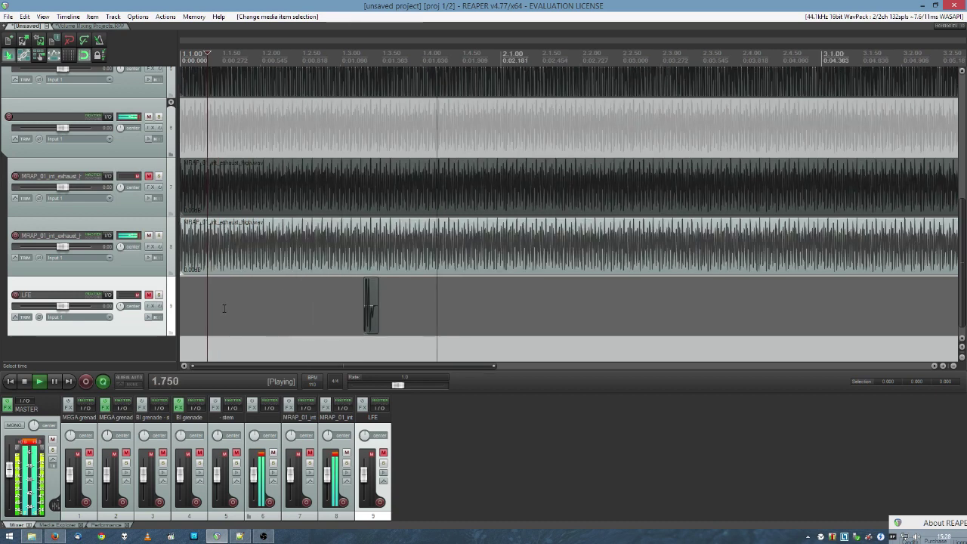
key("space")
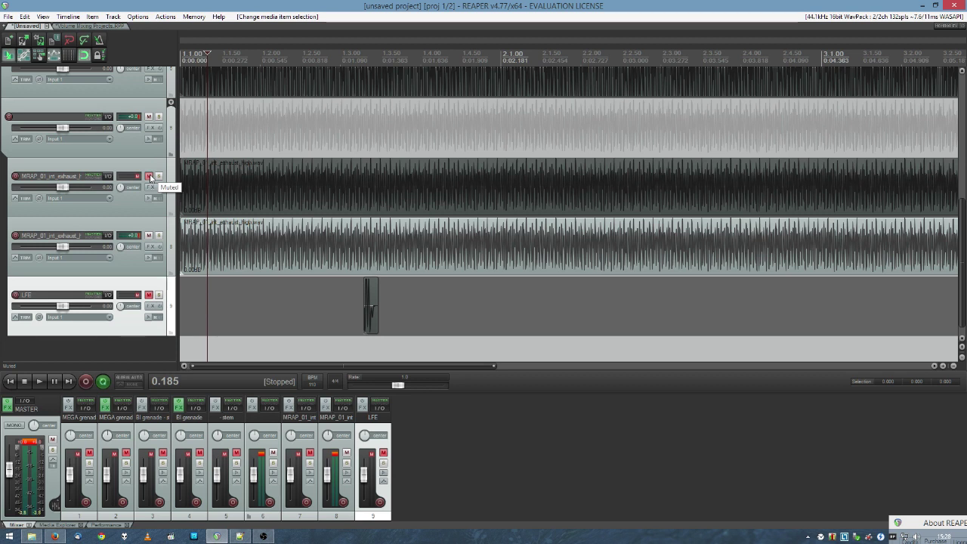
left_click(285, 306)
key("space")
key("space")
Compare playback with the upper MRAP exhaust track unmuted and muted, starting from the same cursor position.
left_click(149, 176)
key("space")
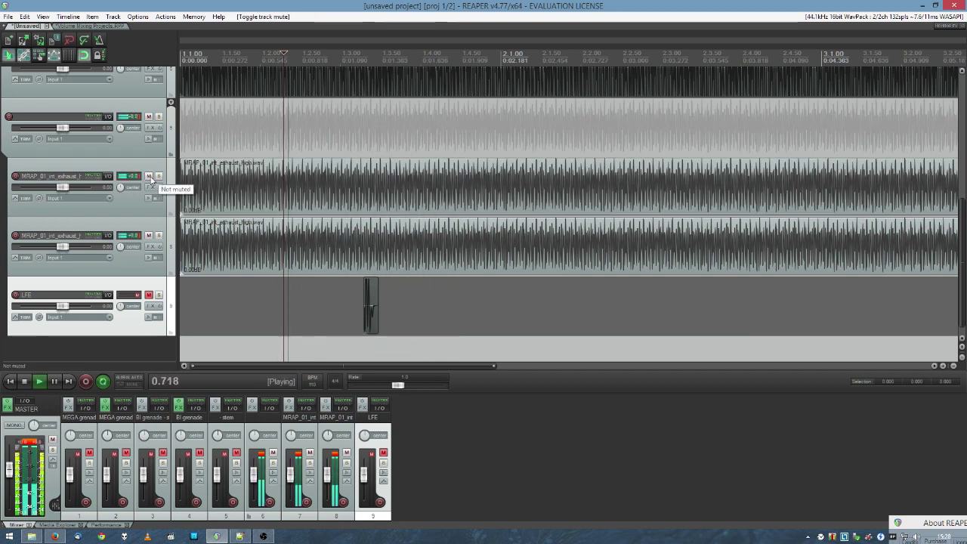
key("space")
left_click(149, 176)
key("space")
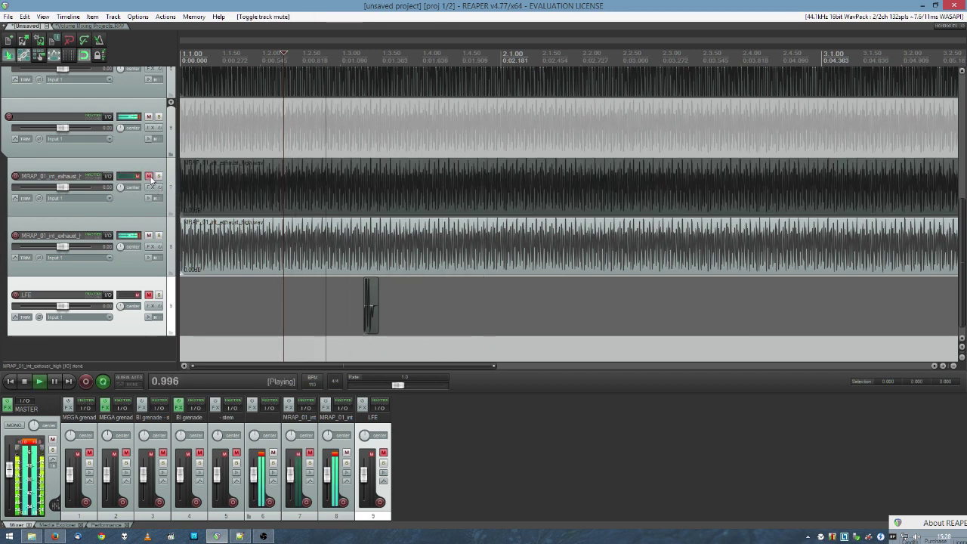
key("space")
key("space")
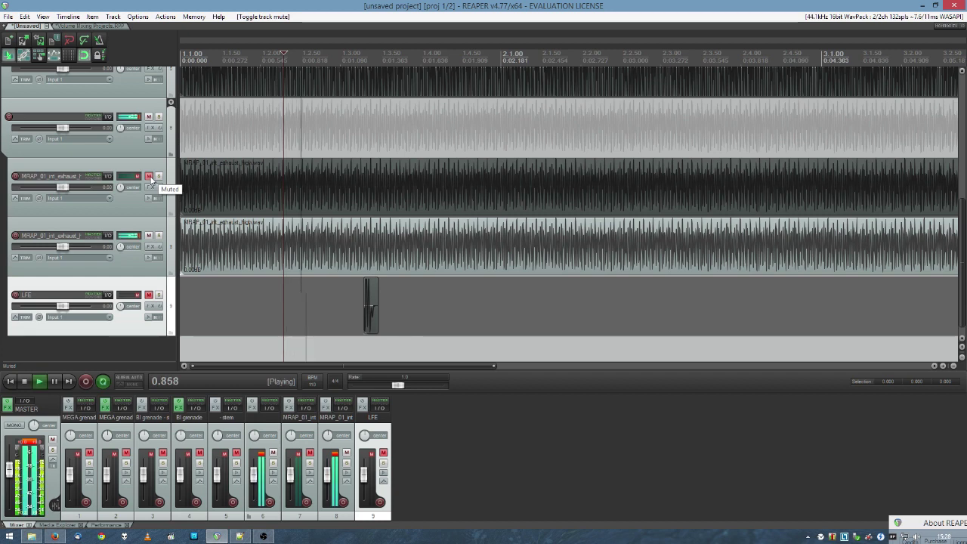
Unmute the upper MRAP exhaust track and play both exhaust copies together.
key("space")
left_click(149, 176)
key("space")
key("space")
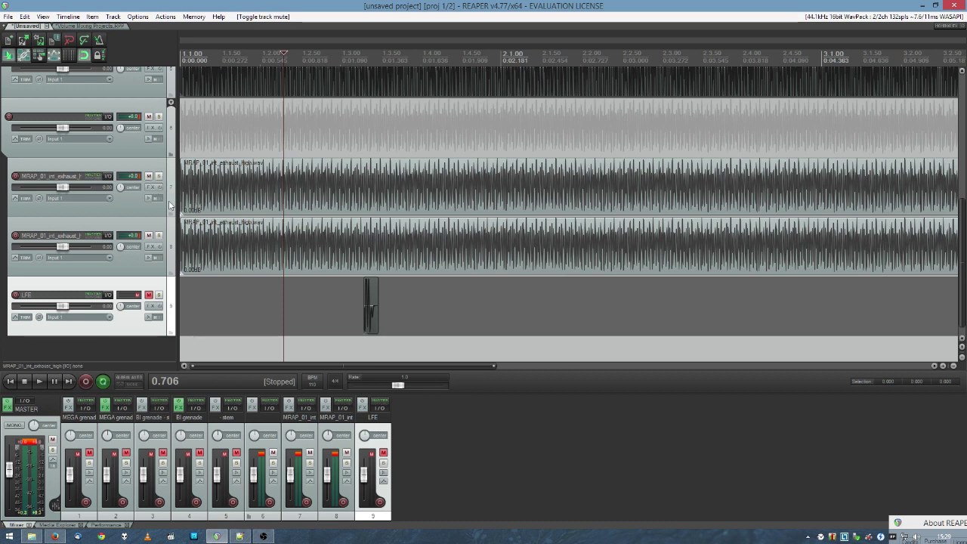
Examine the upper MRAP exhaust waveform up close against its identical copy and the combined folder waveform.
left_click(346, 200)
scroll(346, 200, "up", 5)
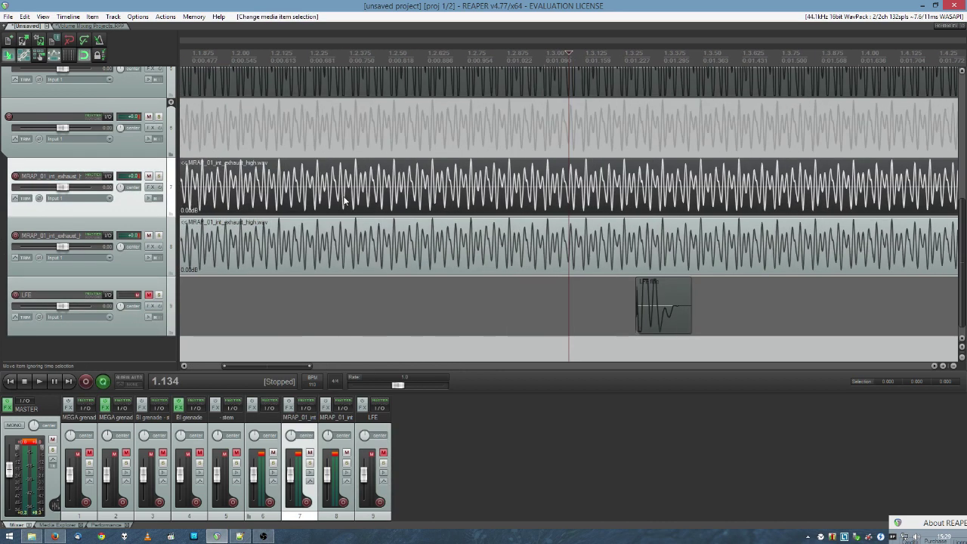
scroll(468, 232, "up", 1)
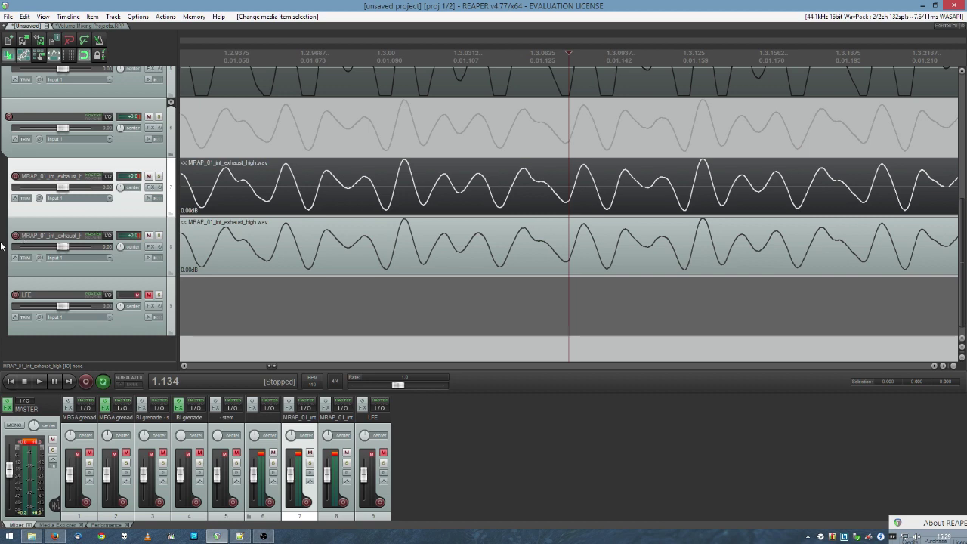
scroll(0, 250, "down", 1)
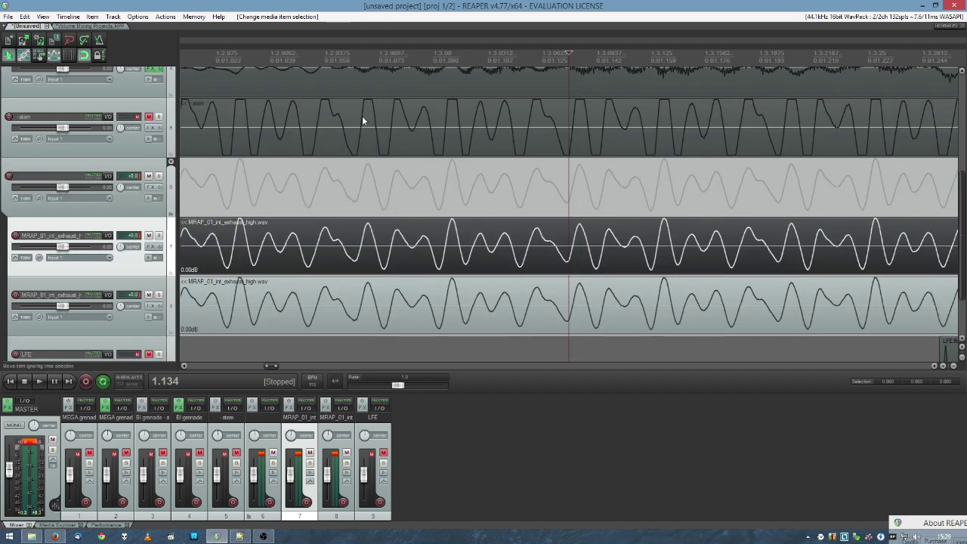
Solo the rendered stem track above the exhaust folder and compare its flattened waveform with the two source exhaust waveforms.
left_click(363, 125)
left_click(159, 117)
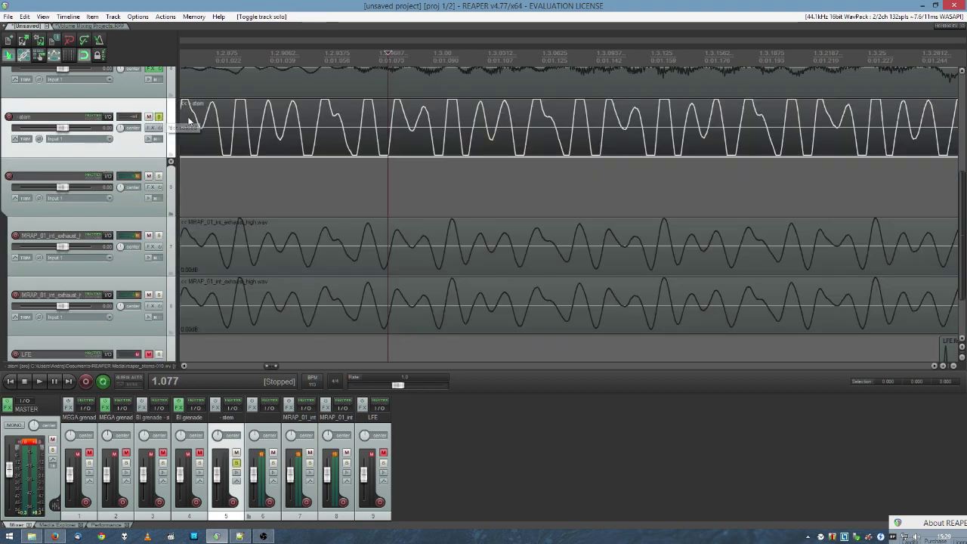
left_click_drag(381, 237, 464, 309)
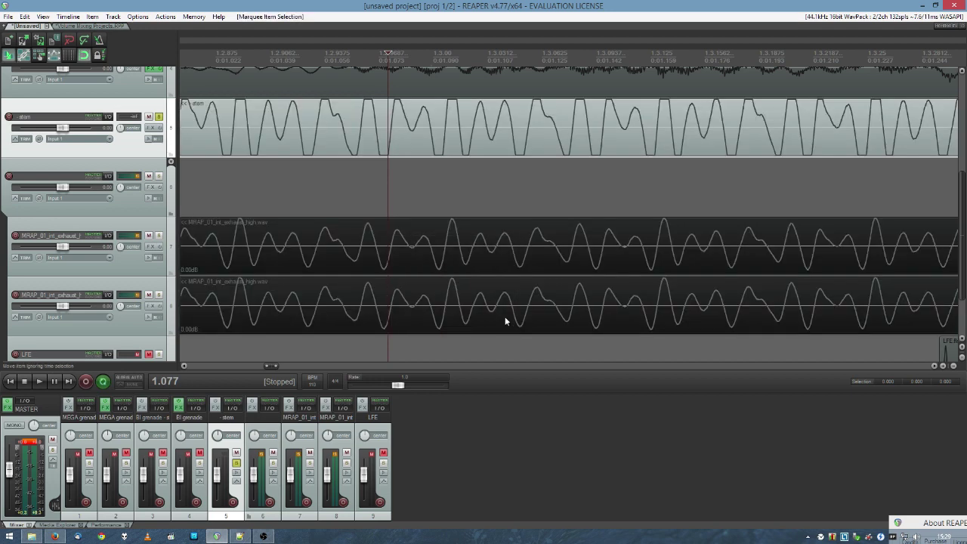
left_click(391, 203)
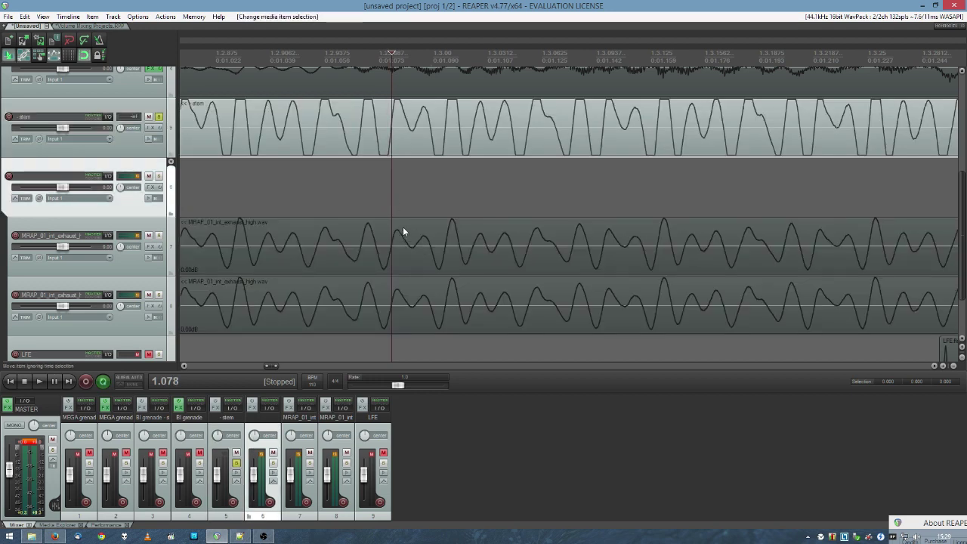
left_click_drag(404, 228, 434, 261)
left_click_drag(436, 104, 436, 103)
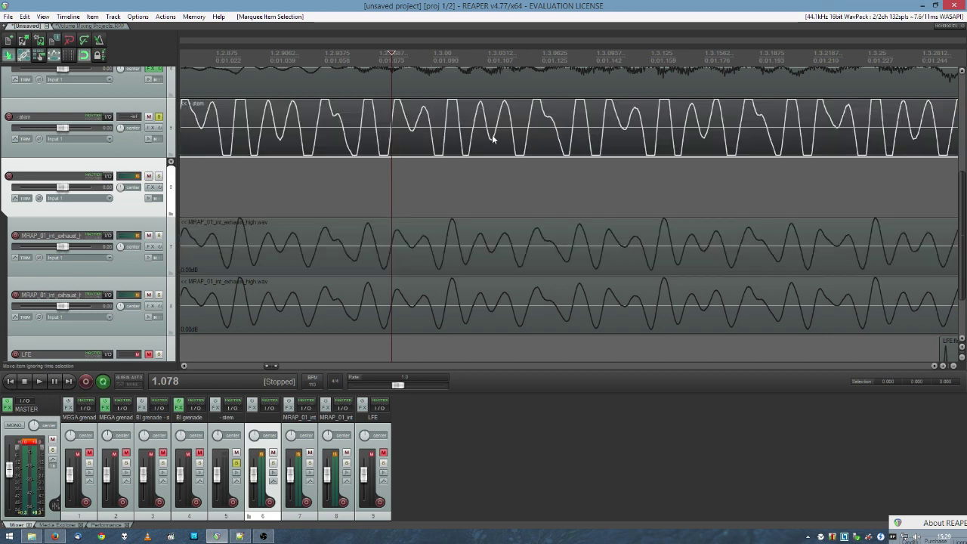
Play the soloed stem track briefly from an earlier position.
left_click(319, 187)
key("space")
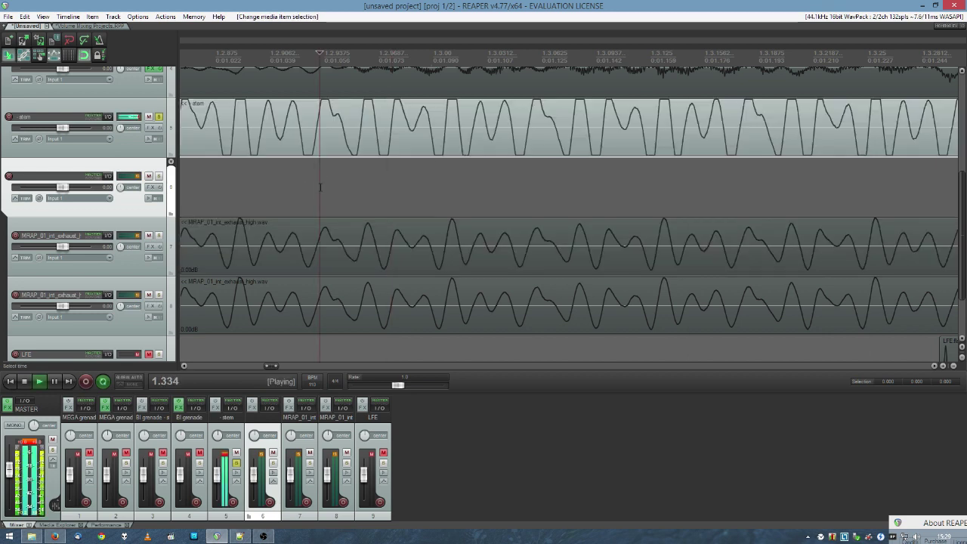
key("space")
Unsolo the stem track and mute the exhaust folder track 6 below it, leaving the stem unmuted.
left_click(158, 117)
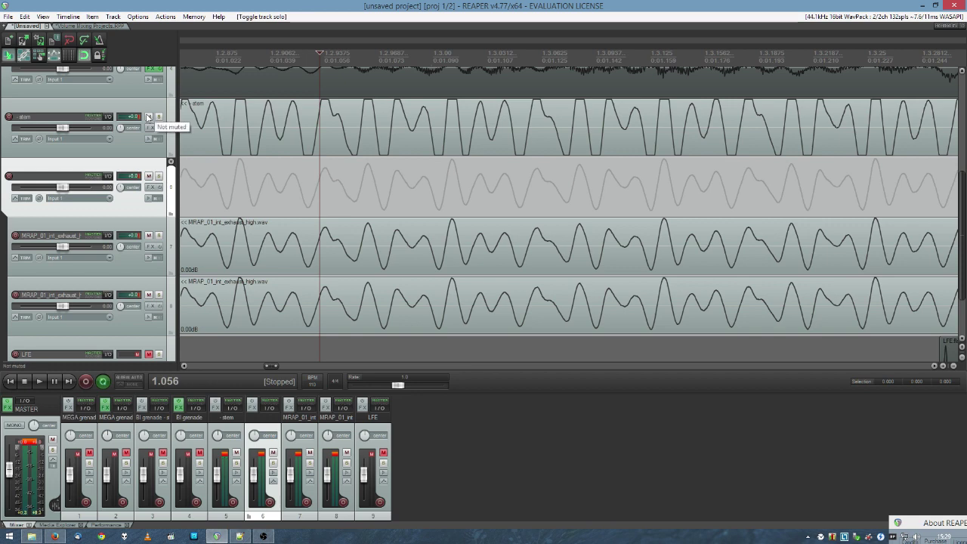
left_click(149, 118)
left_click(149, 176)
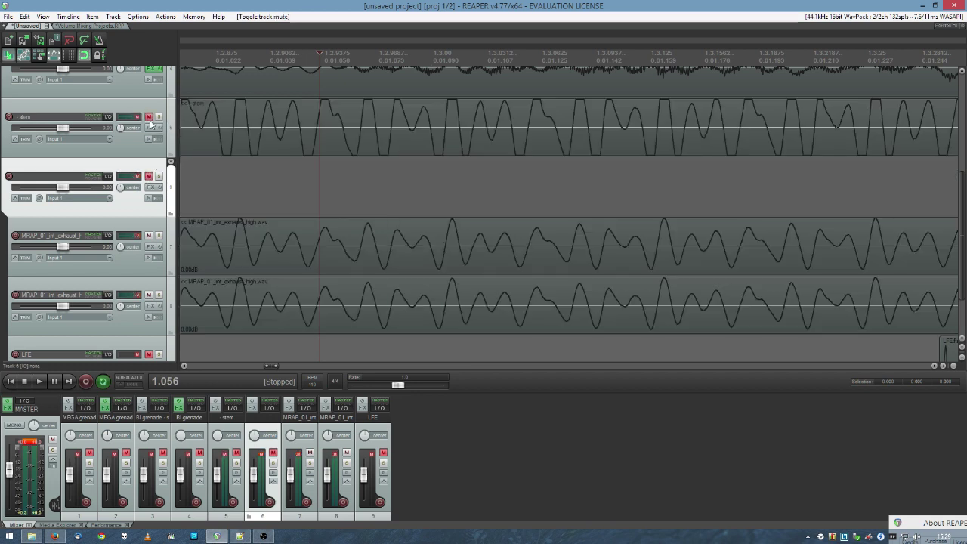
left_click(149, 117)
Examine one of the flattened peaks in the stem waveform up close.
left_click(409, 149)
scroll(408, 145, "up", 3)
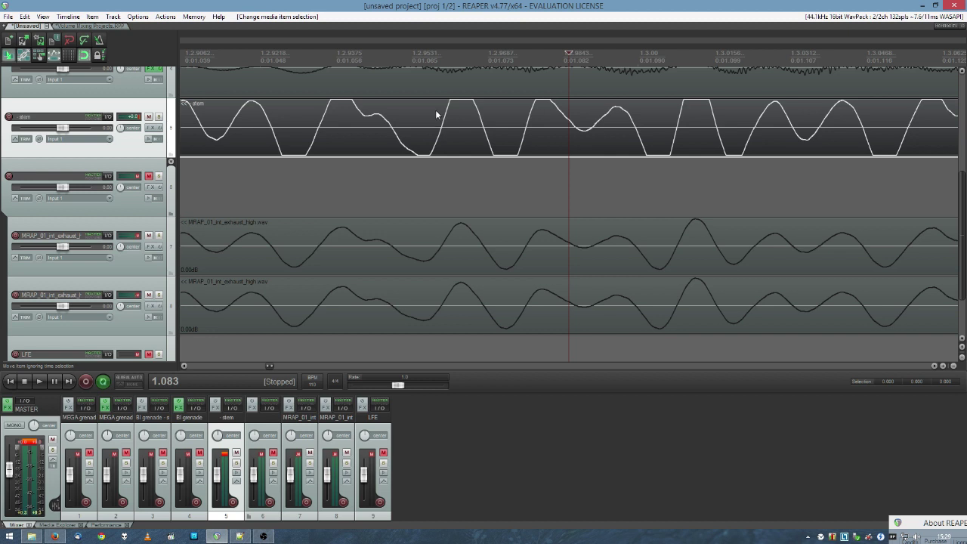
left_click_drag(436, 111, 487, 102)
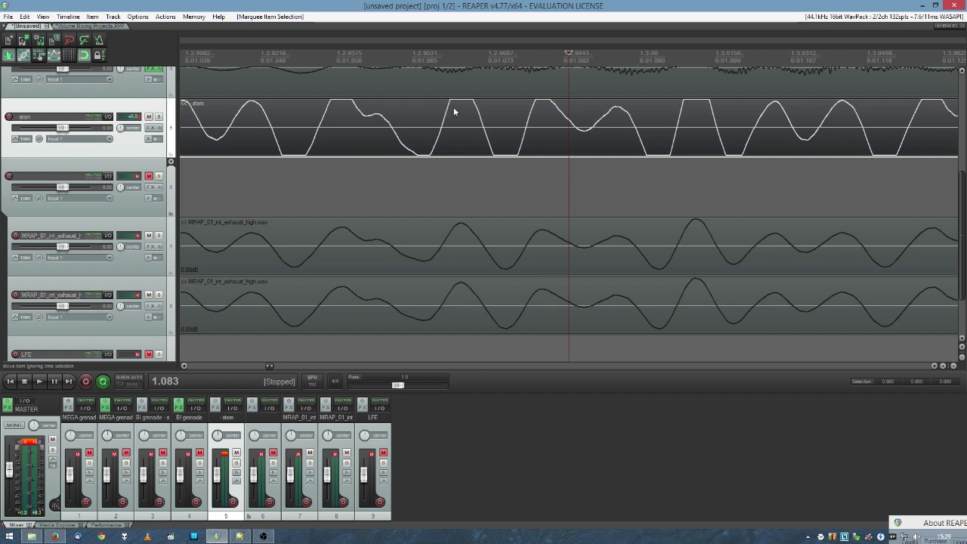
left_click_drag(436, 109, 485, 98)
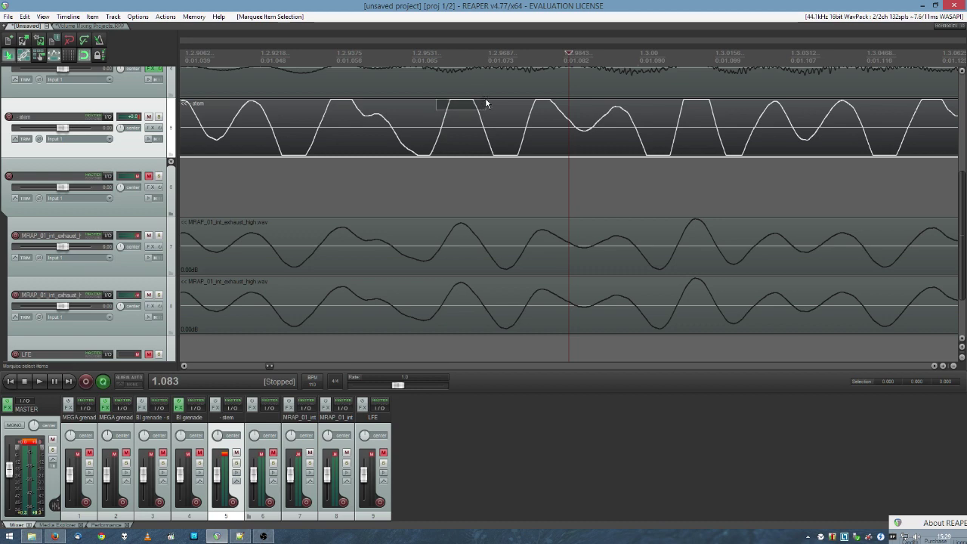
Mute the stem track and unmute the BI grenade track containing gr_explosion_4.wav.
left_click(148, 118)
scroll(148, 118, "up", 3)
scroll(346, 242, "down", 4)
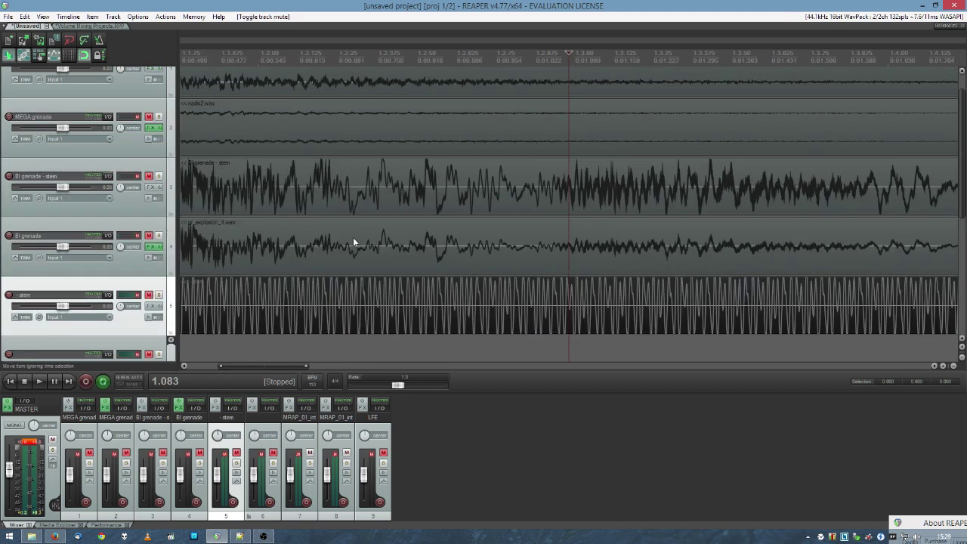
scroll(353, 240, "down", 3)
scroll(340, 243, "up", 1)
left_click_drag(363, 240, 355, 227)
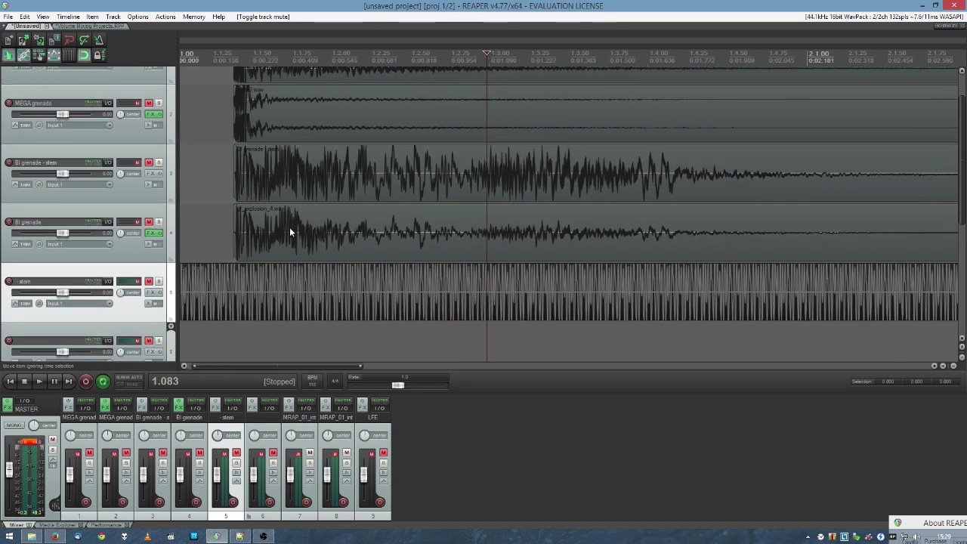
left_click(163, 240)
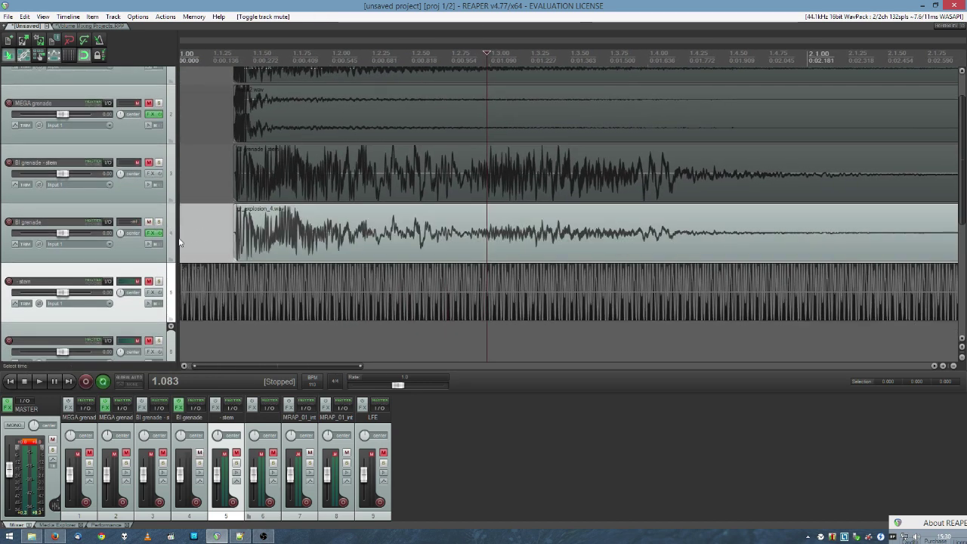
Play the BI grenade track from just before the explosion starts, keeping its effects enabled.
left_click(150, 233)
left_click(150, 233)
left_click(242, 235)
left_click(219, 234)
key("space")
key("space")
key("space")
key("space")
Check the grenade soundHit volumes in config.cpp in Notepad++ and the dB converter in Firefox, then return to REAPER's BI grenade - stem item.
left_click(239, 536)
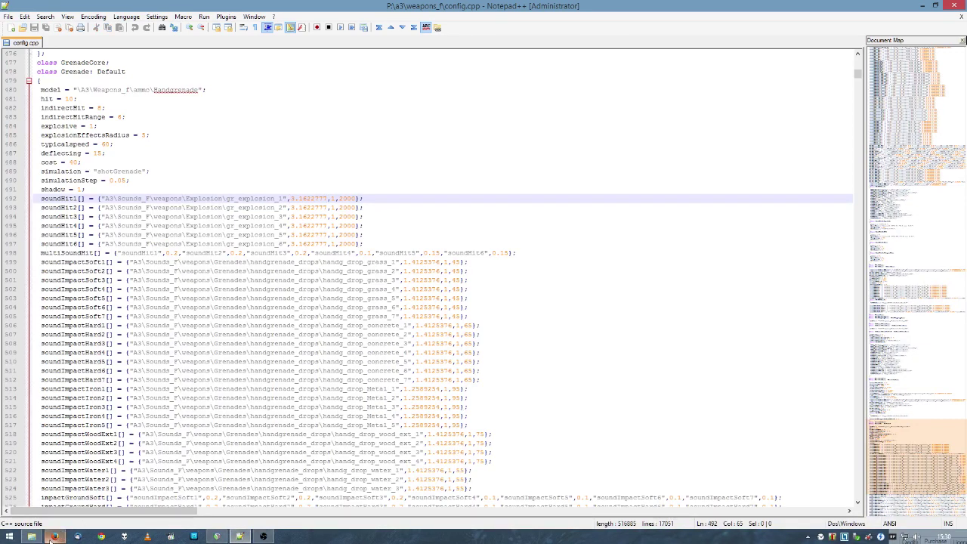
left_click(113, 476)
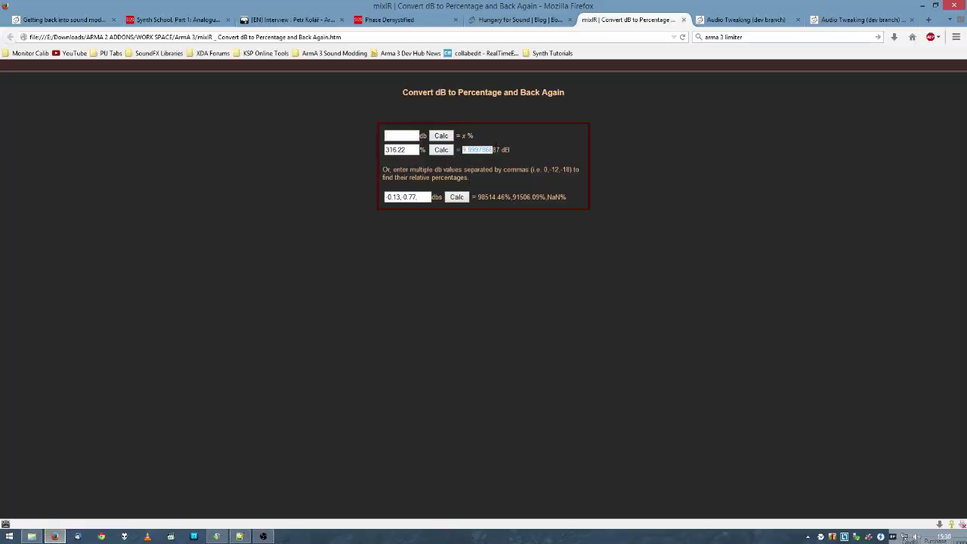
left_click(217, 536)
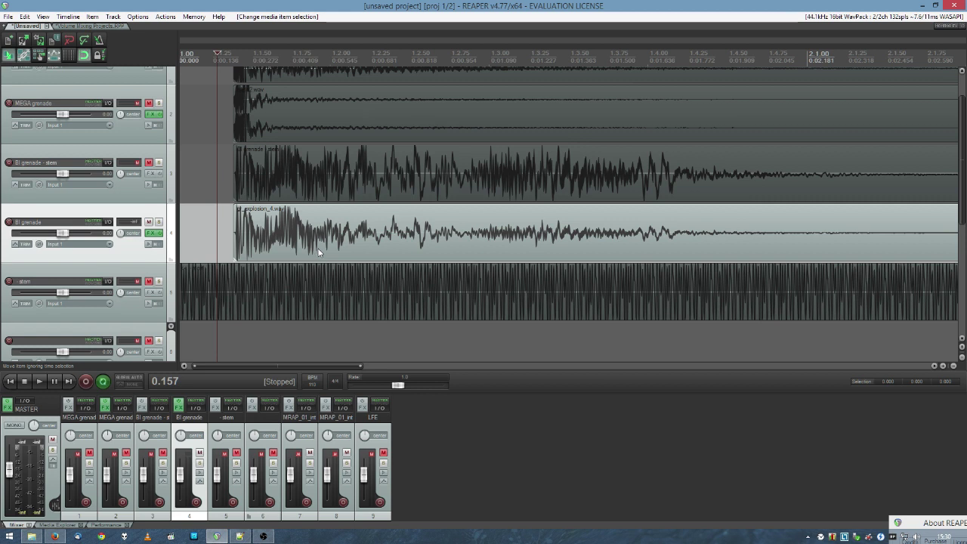
left_click(338, 187)
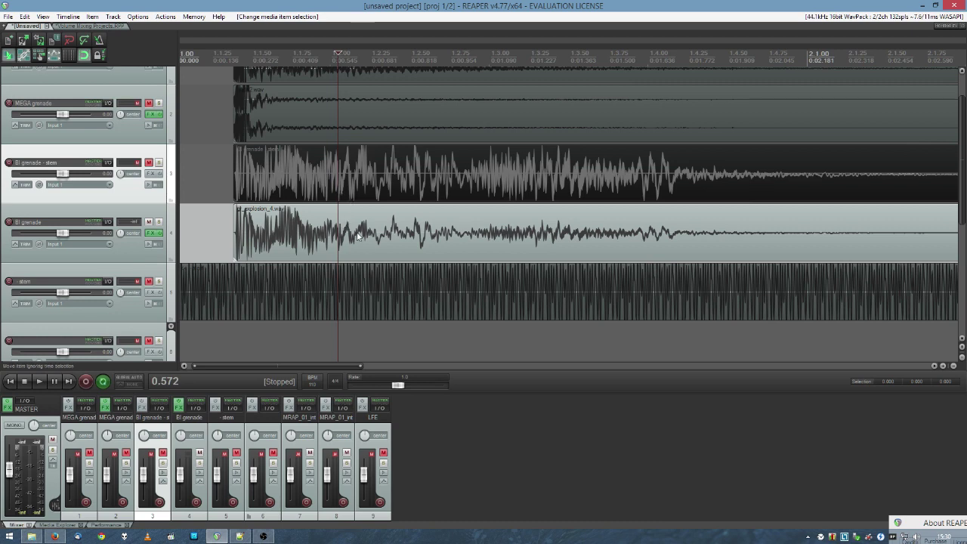
Compare the explosion's peaks in gr_explosion_4.wav with the same section of the BI grenade - stem item up close.
scroll(357, 232, "up", 2)
scroll(356, 233, "up", 2)
left_click_drag(407, 212, 481, 256)
scroll(434, 227, "up", 2)
left_click_drag(246, 219, 296, 224)
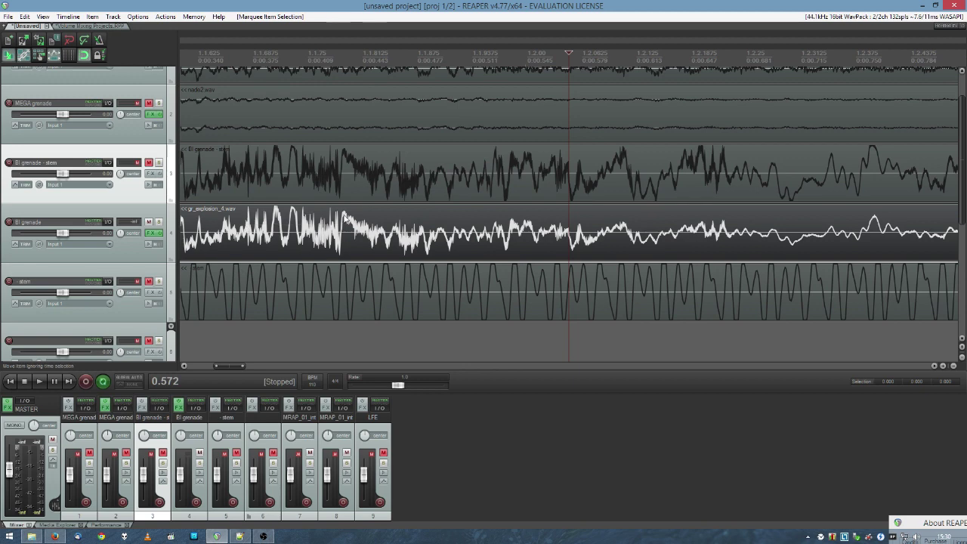
scroll(302, 224, "up", 2)
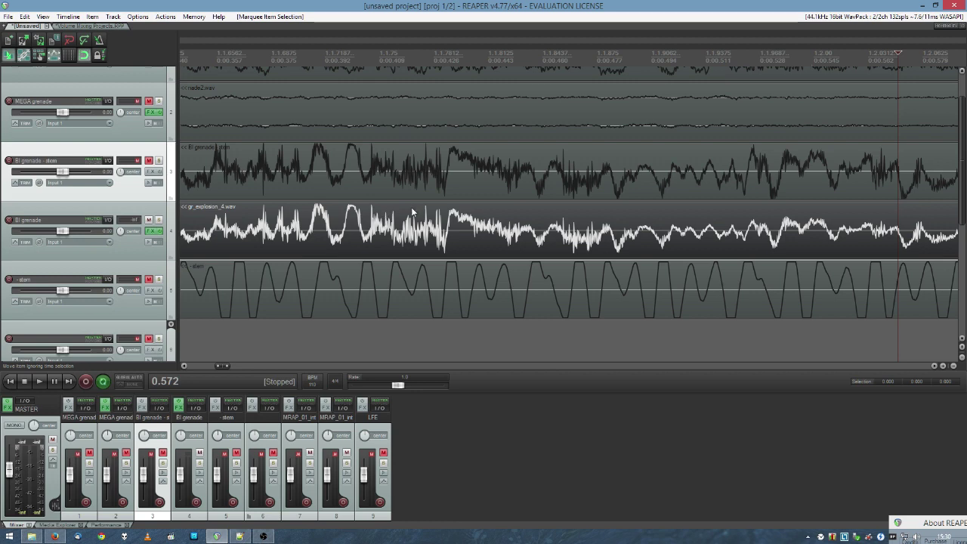
left_click_drag(509, 191, 392, 179)
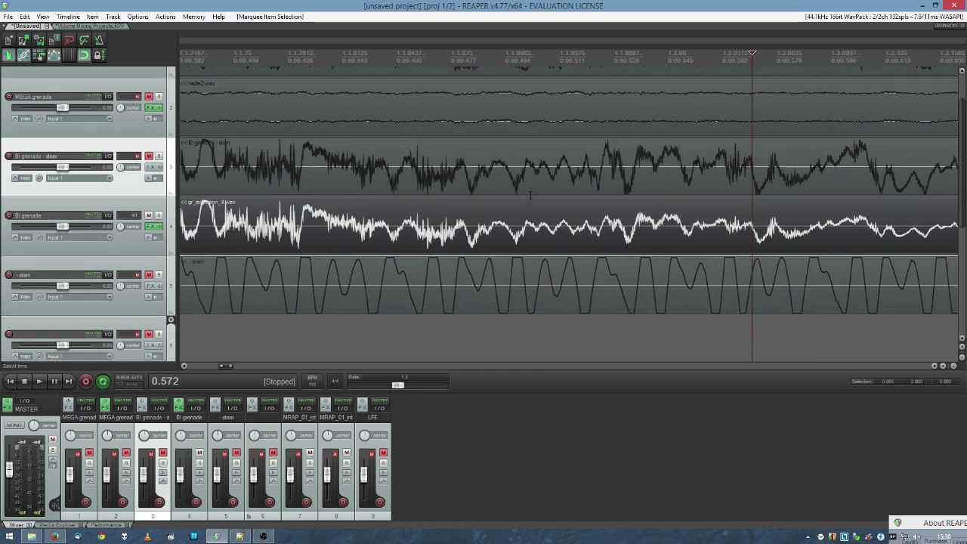
left_click(517, 246)
scroll(516, 246, "up", 2)
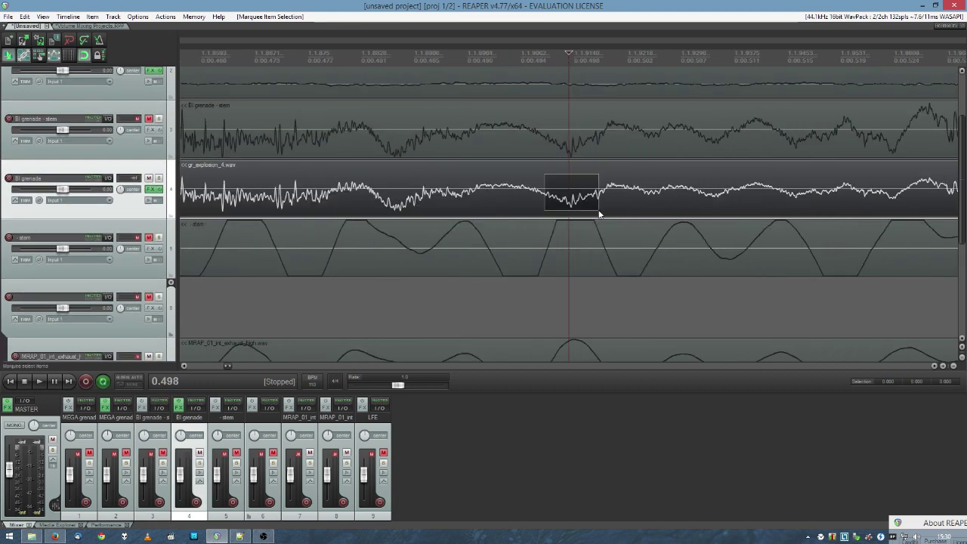
Examine the individual sample points of the BI grenade - stem item against gr_explosion_4.wav around 0.498 s.
left_click(570, 152)
right_click(557, 140)
scroll(559, 142, "up", 5)
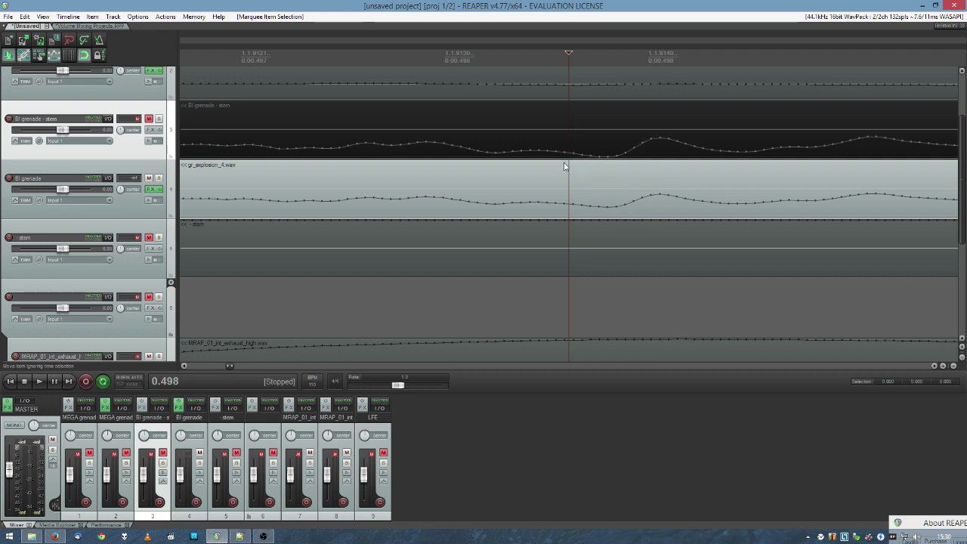
scroll(653, 190, "down", 4)
left_click_drag(656, 186, 421, 218)
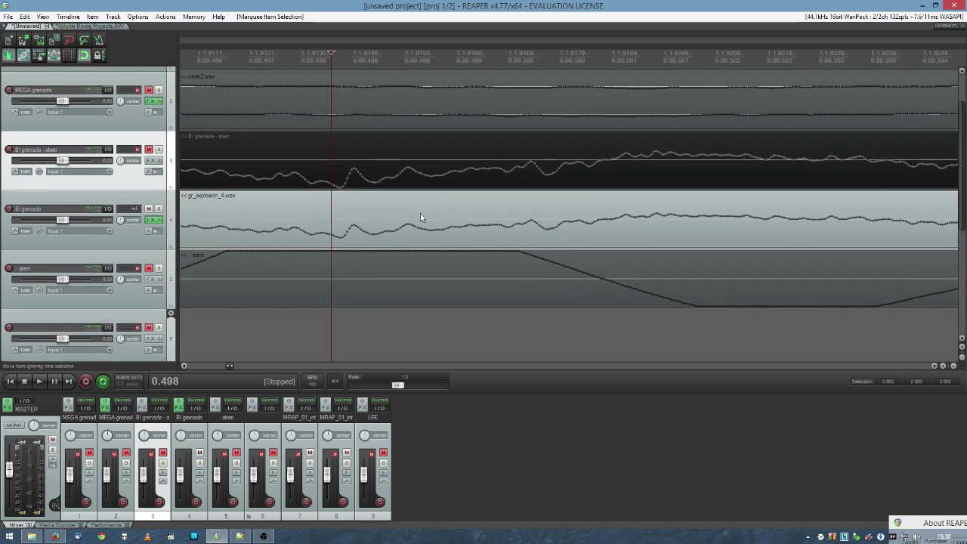
Toggle the mute on the BI grenade - stem track and review its waveform alongside the source further along the explosion.
left_click(149, 149)
scroll(340, 227, "down", 5)
left_click(729, 181)
scroll(729, 181, "up", 5)
left_click_drag(748, 213, 588, 212)
scroll(556, 236, "down", 2)
scroll(555, 235, "down", 2)
left_click_drag(707, 219, 471, 216)
scroll(605, 225, "down", 4)
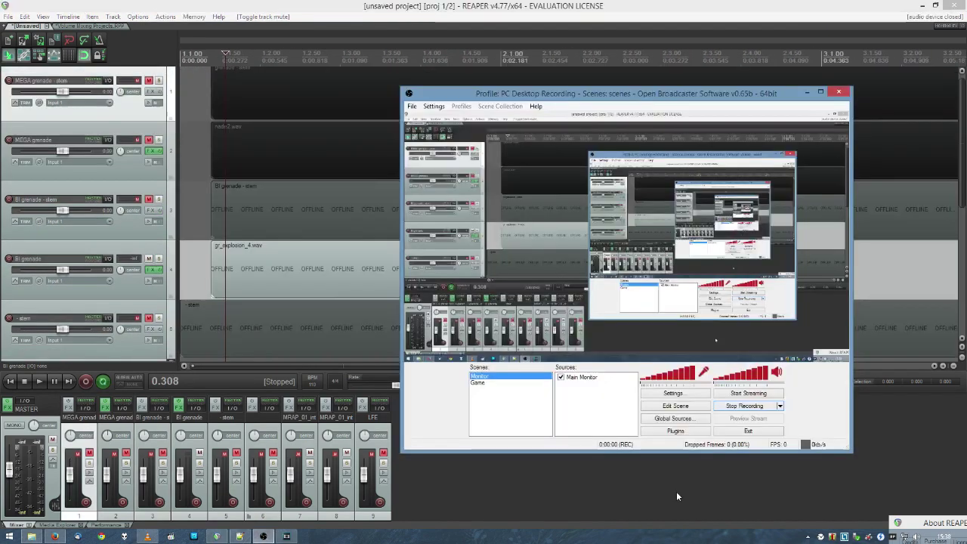
Return from Open Broadcaster Software to REAPER and marquee the section after the onset in gr_explosion_4.wav and the BI grenade - stem item.
left_click(676, 491)
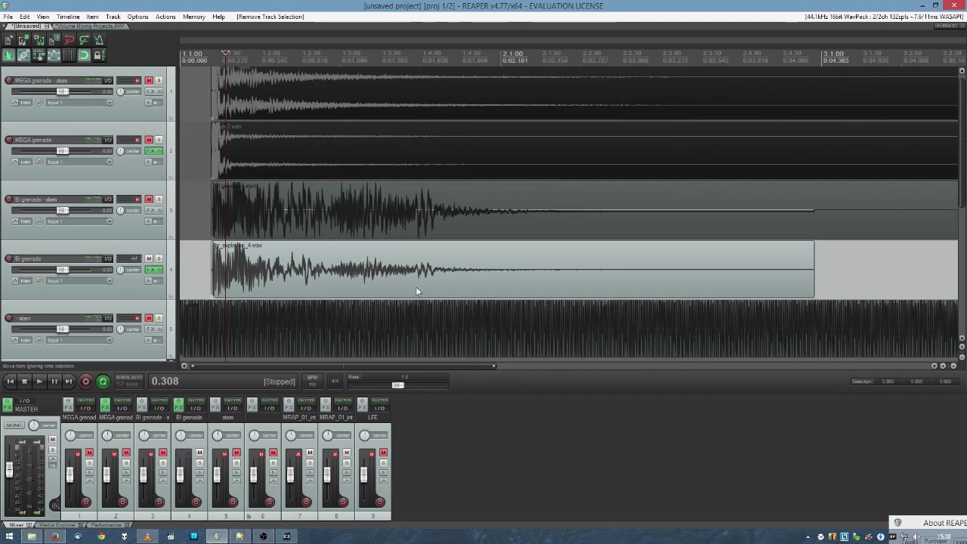
left_click_drag(331, 254, 418, 287)
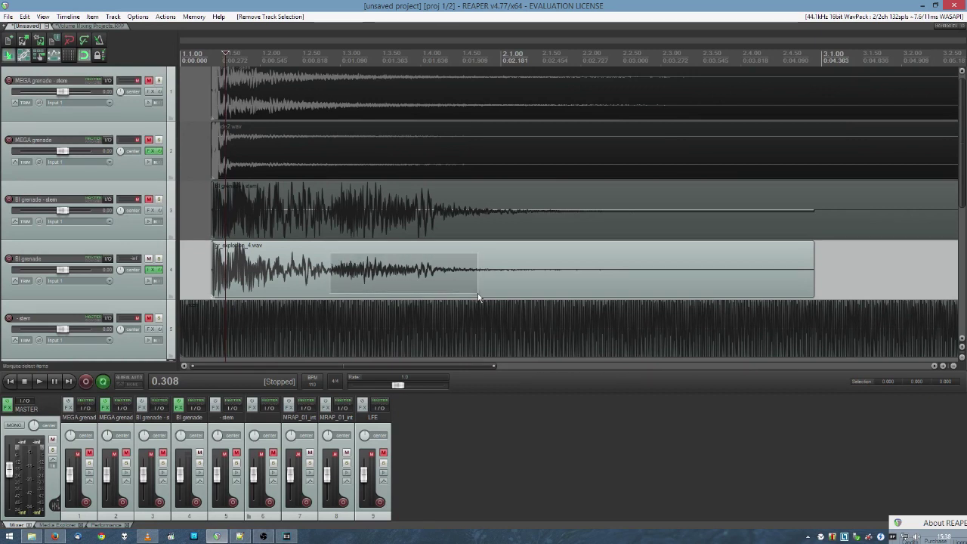
left_click_drag(477, 294, 478, 294)
left_click_drag(329, 193, 495, 234)
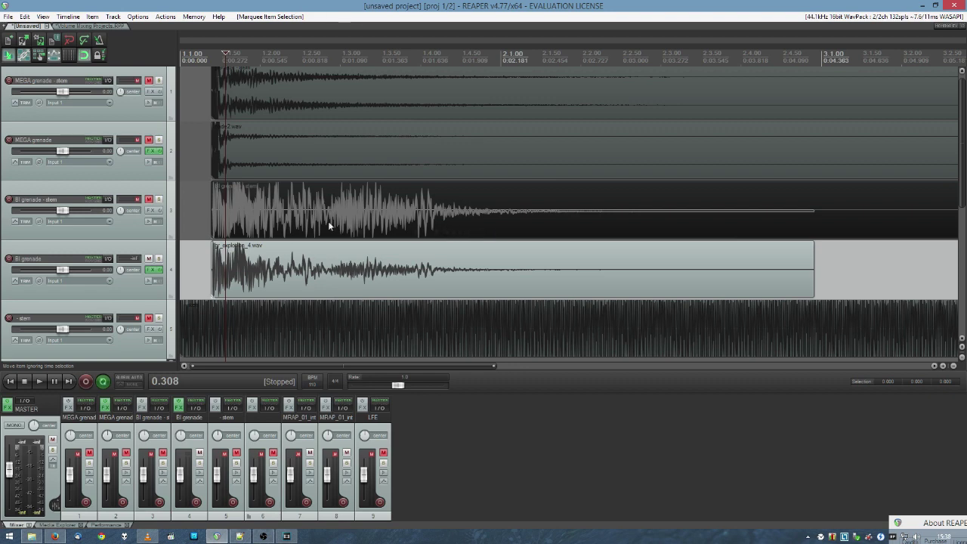
Compare the loud onset of gr_explosion_4.wav with the matching peaks in the BI grenade - stem item up close.
scroll(291, 223, "up", 4)
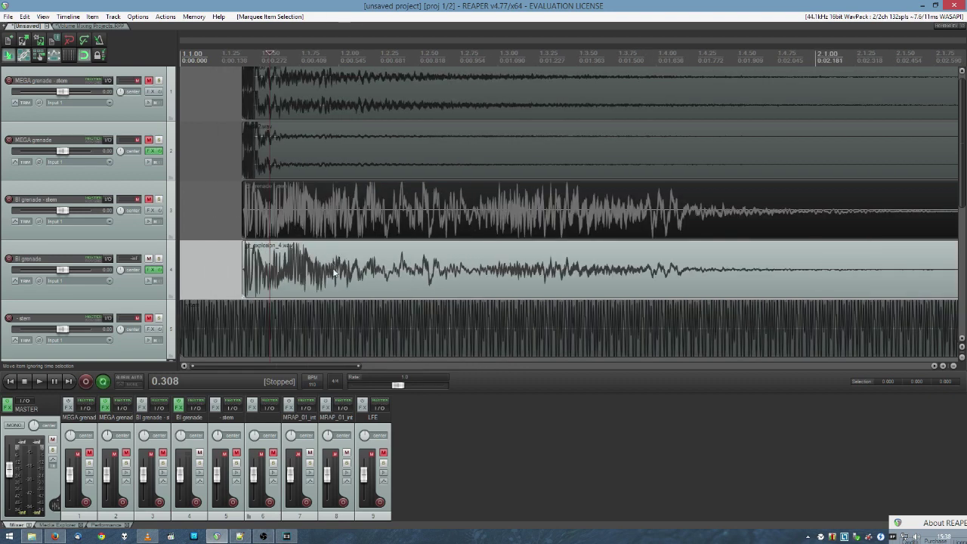
left_click_drag(347, 291, 247, 253)
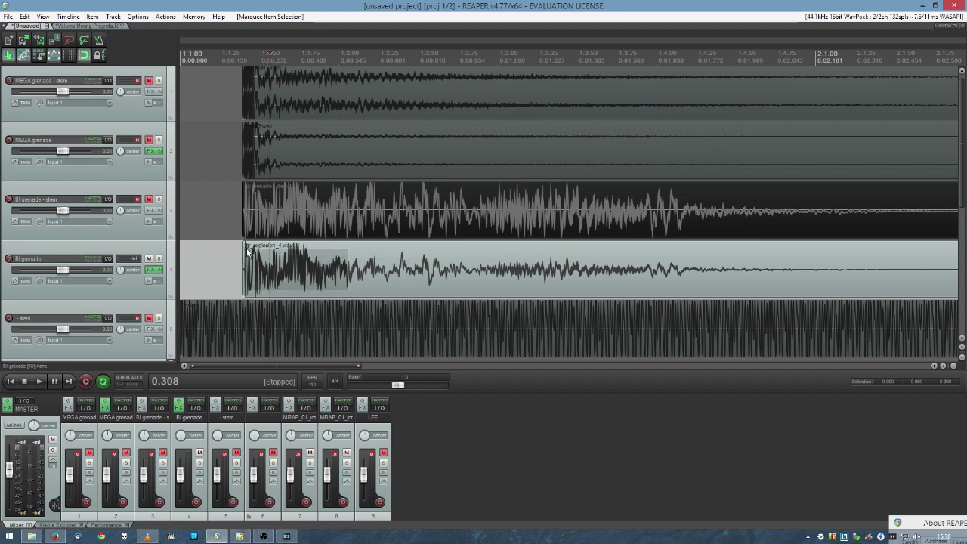
left_click(248, 252)
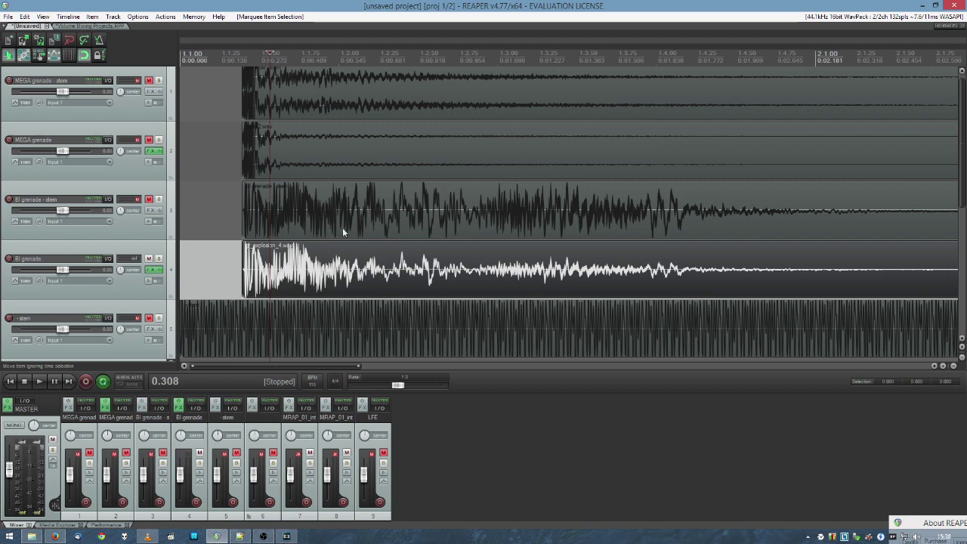
left_click(259, 200)
left_click(325, 221)
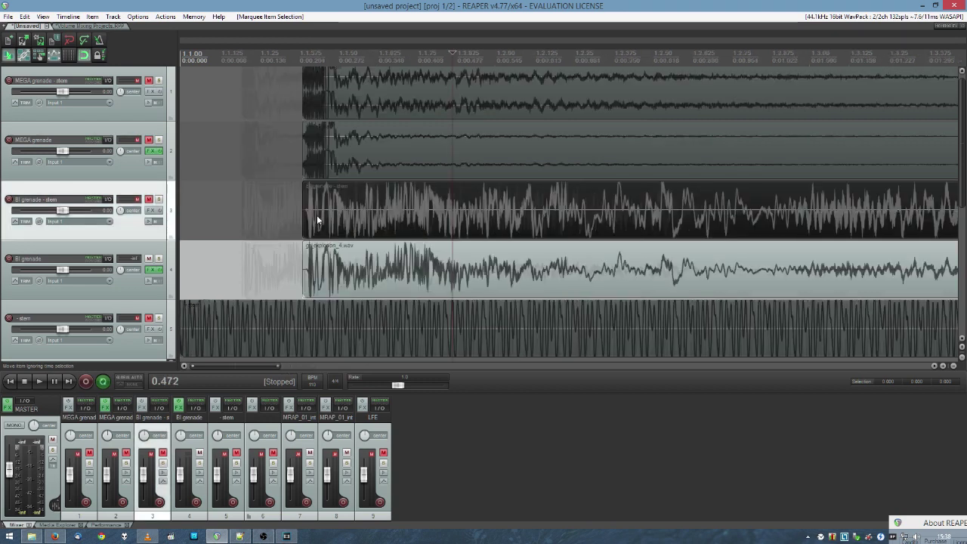
scroll(317, 214, "up", 5)
scroll(428, 202, "up", 2)
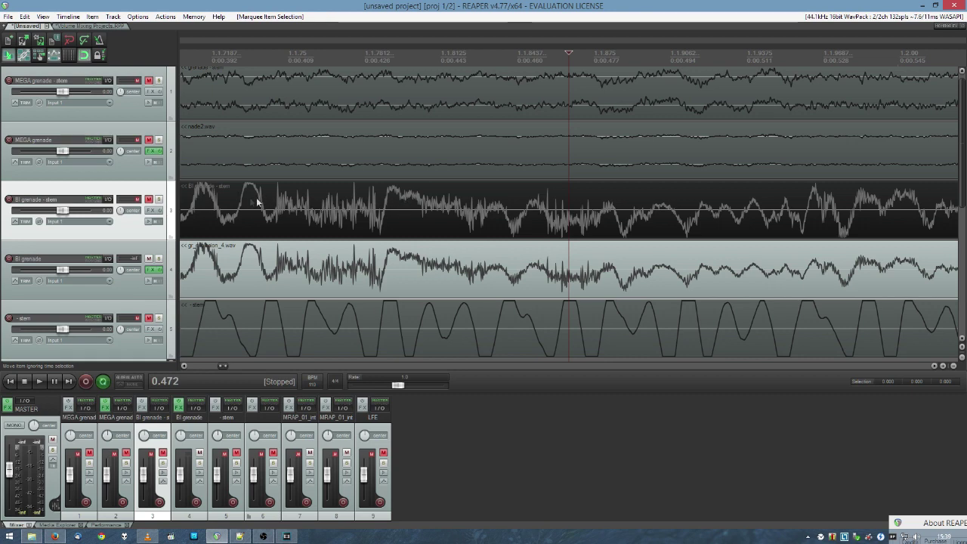
scroll(371, 202, "down", 4)
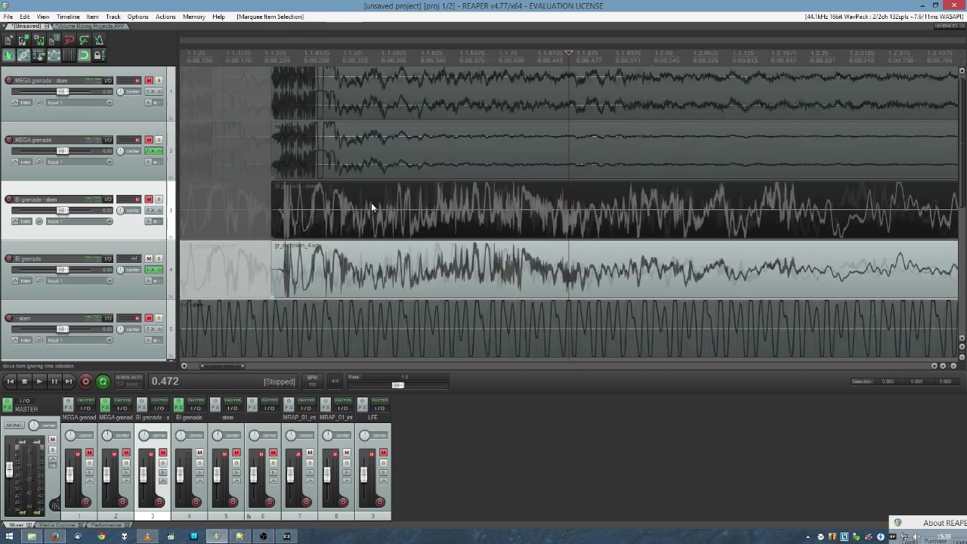
scroll(372, 202, "down", 6)
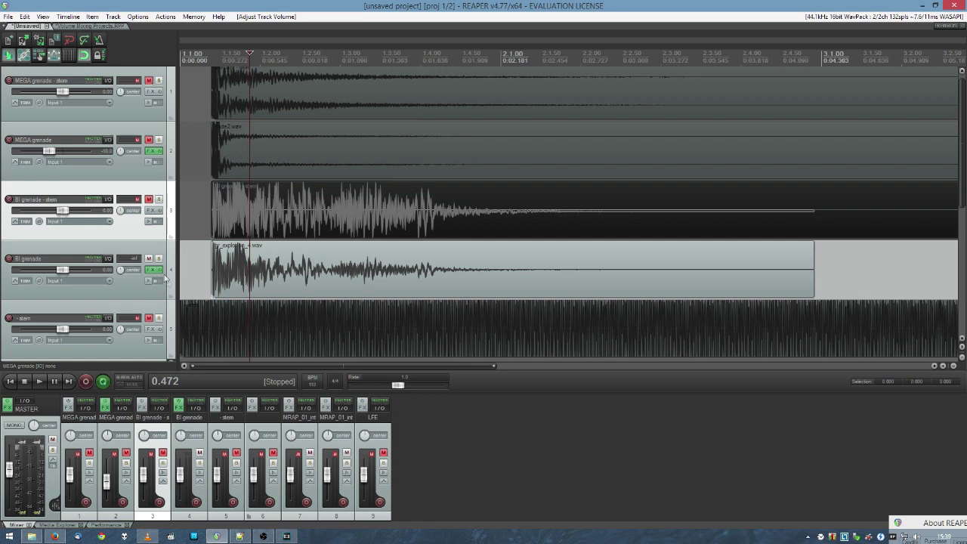
Mute the BI grenade track and unmute the MEGA grenade track, placing the edit cursor just before nade2.wav begins.
left_click(149, 259)
left_click(149, 140)
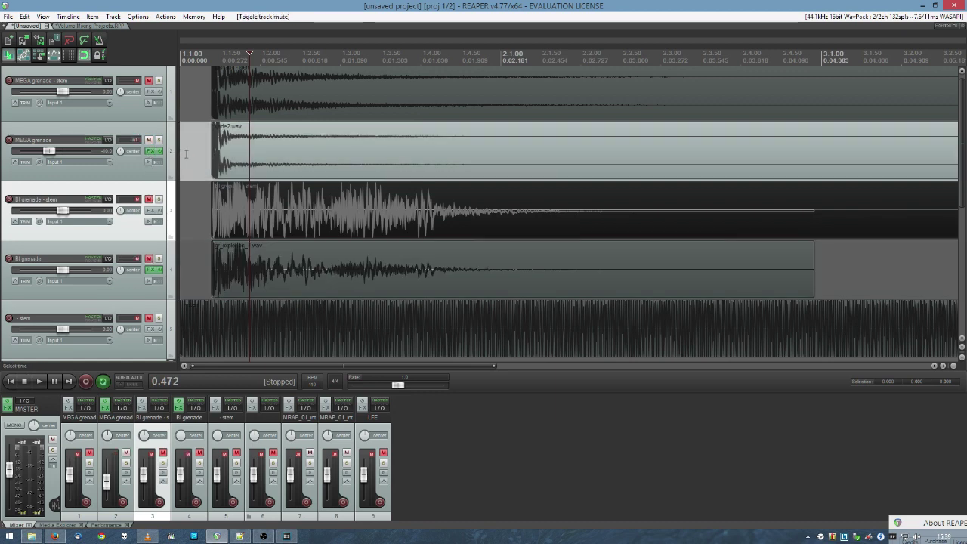
left_click(187, 155)
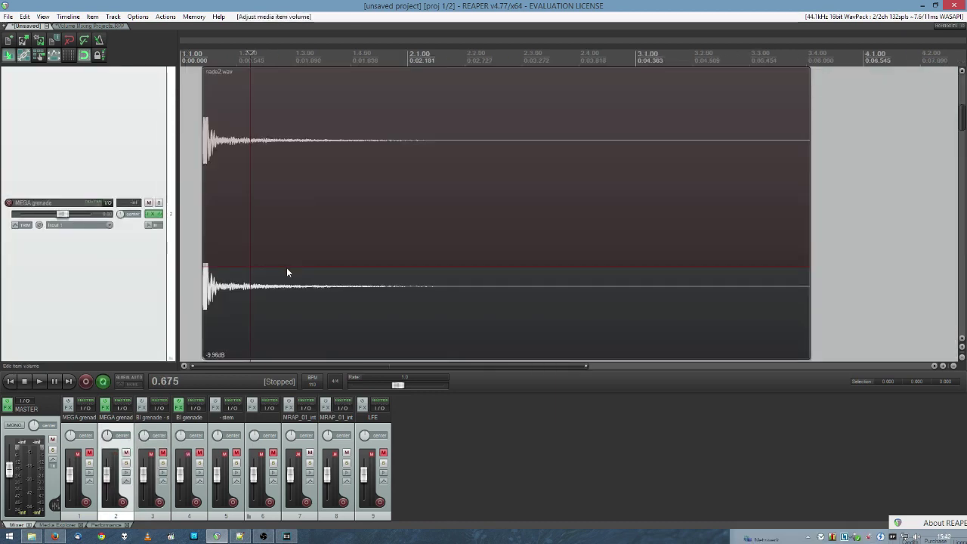
Play the MEGA grenade track from just before the explosion with the nade2.wav item volume still lowered.
left_click(240, 287)
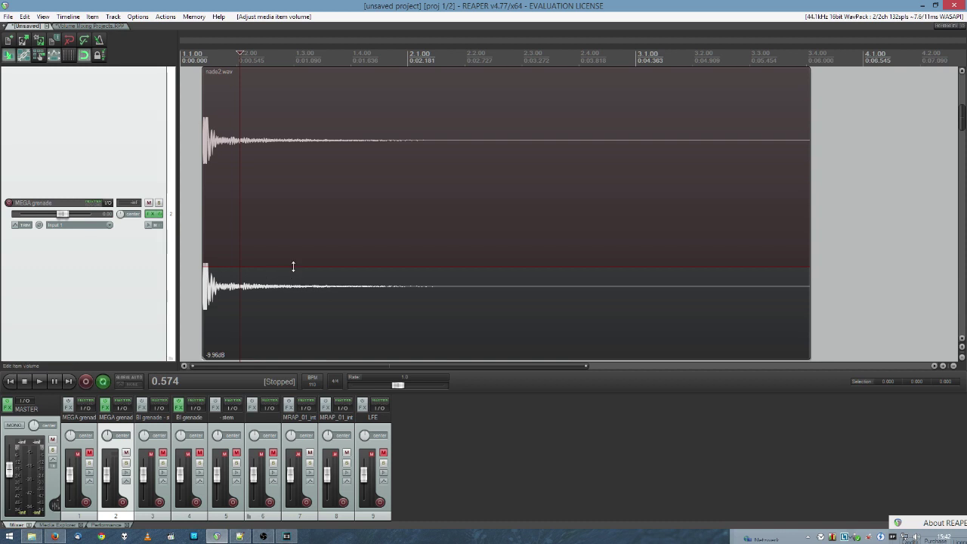
left_click(194, 291)
key("space")
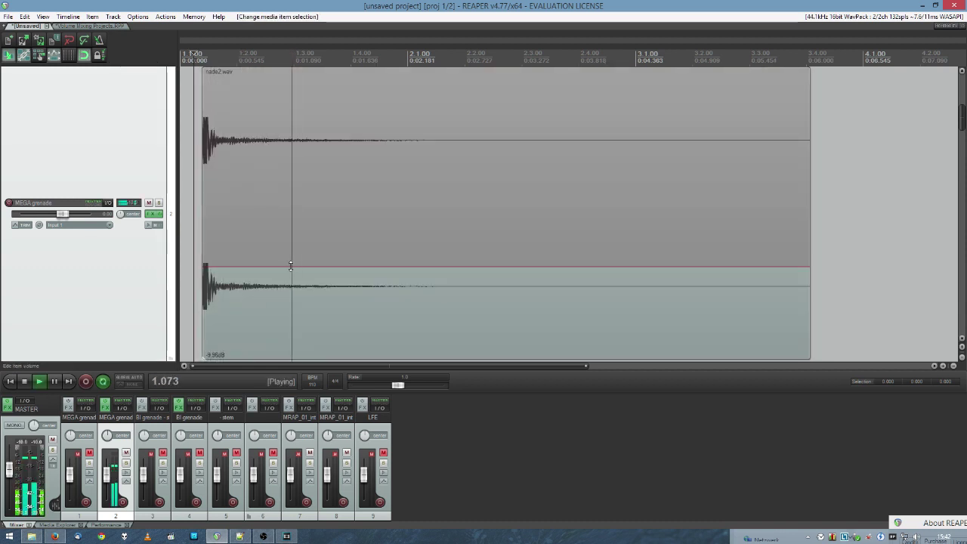
key("space")
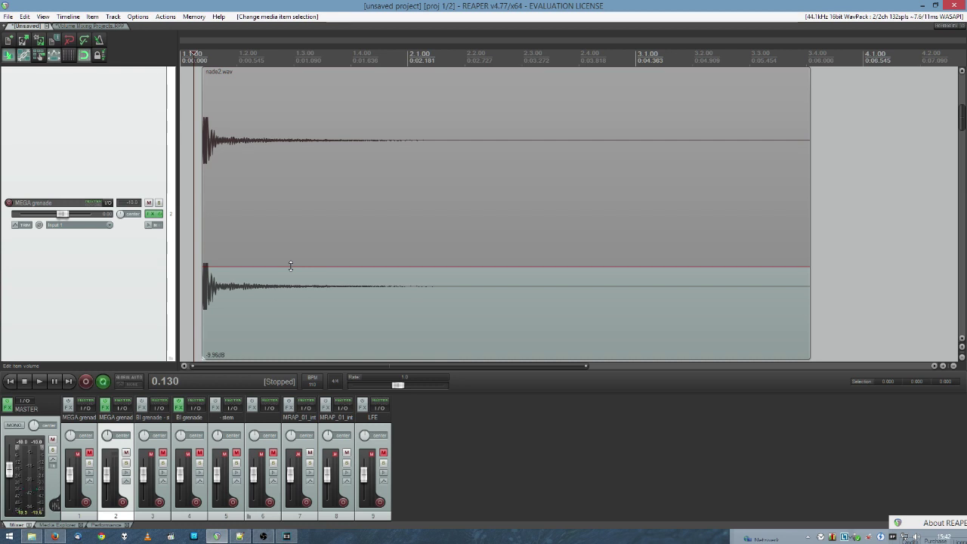
Raise the nade2.wav item volume back to full level and play the explosion twice.
left_click_drag(291, 266, 281, 59)
key("space")
key("space")
key("space")
key("space")
Mute the MEGA grenade track, unmute the BI grenade - stem track, and marquee the dense part of its explosion waveform.
scroll(71, 245, "down", 3)
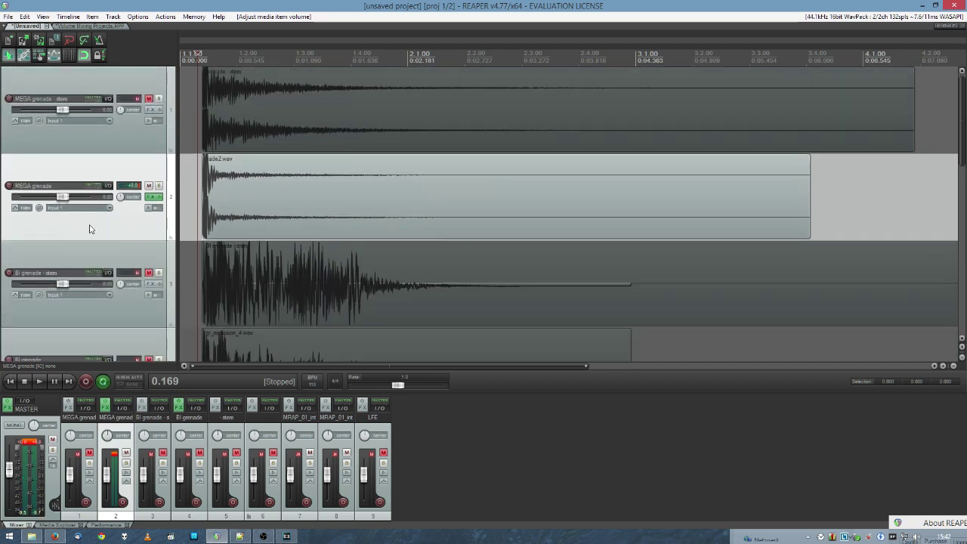
scroll(89, 226, "down", 2)
scroll(45, 226, "up", 2)
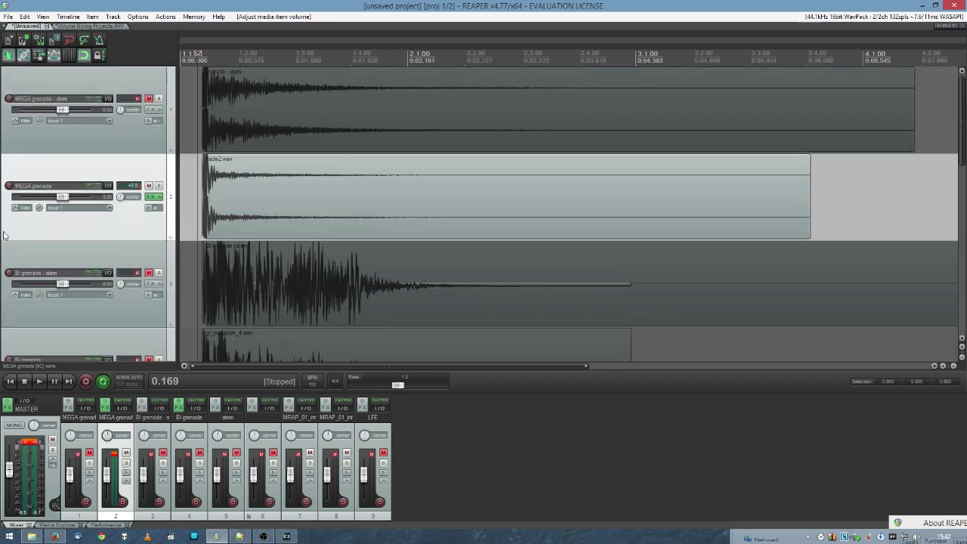
scroll(4, 232, "down", 1)
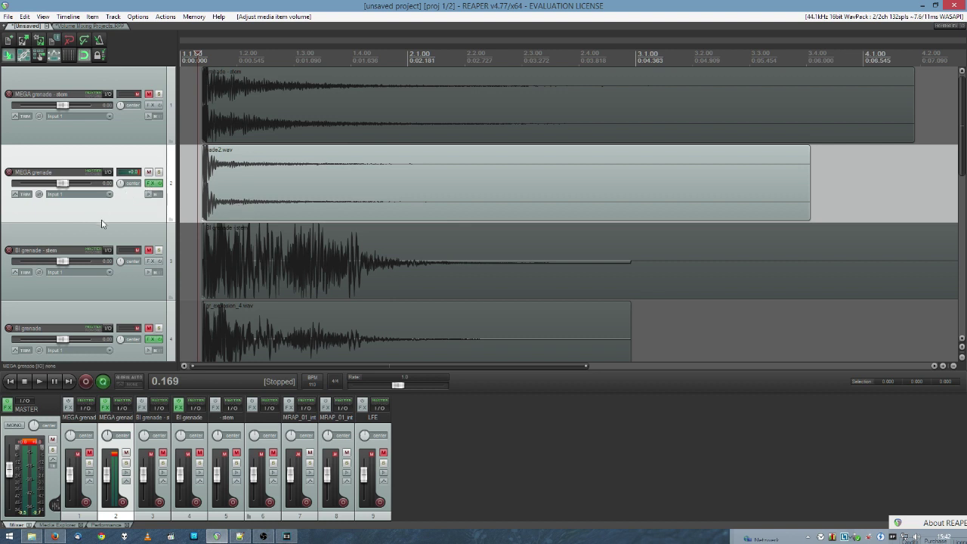
scroll(76, 247, "down", 1)
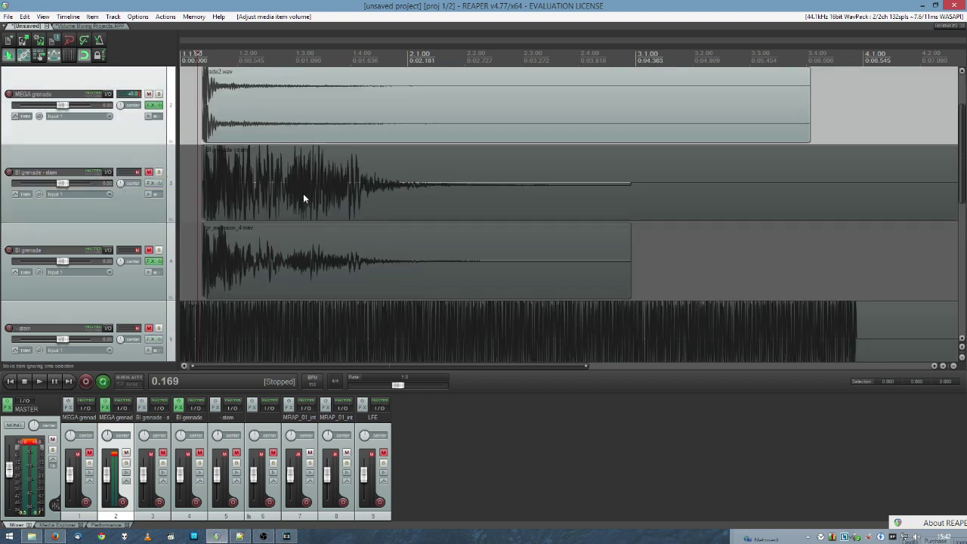
left_click(148, 94)
left_click(149, 172)
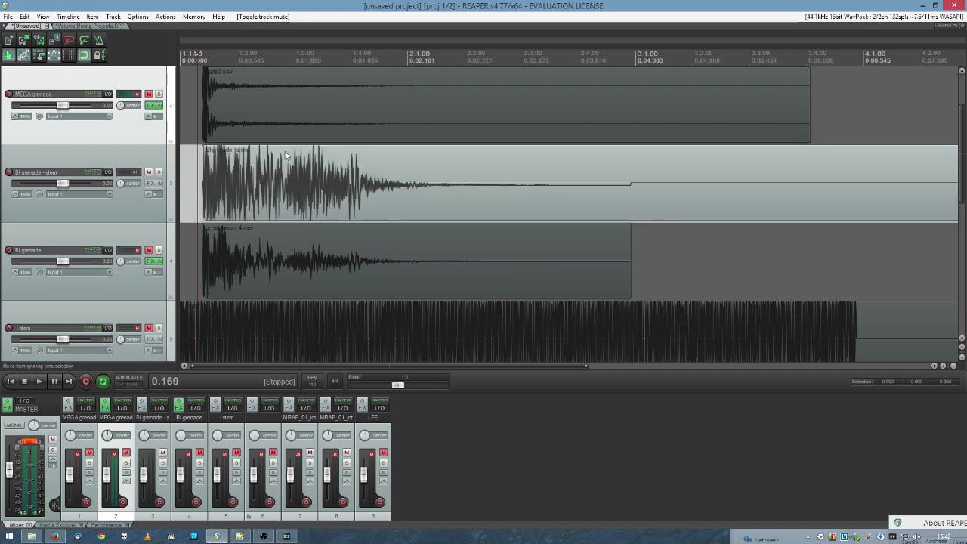
left_click_drag(284, 151, 442, 212)
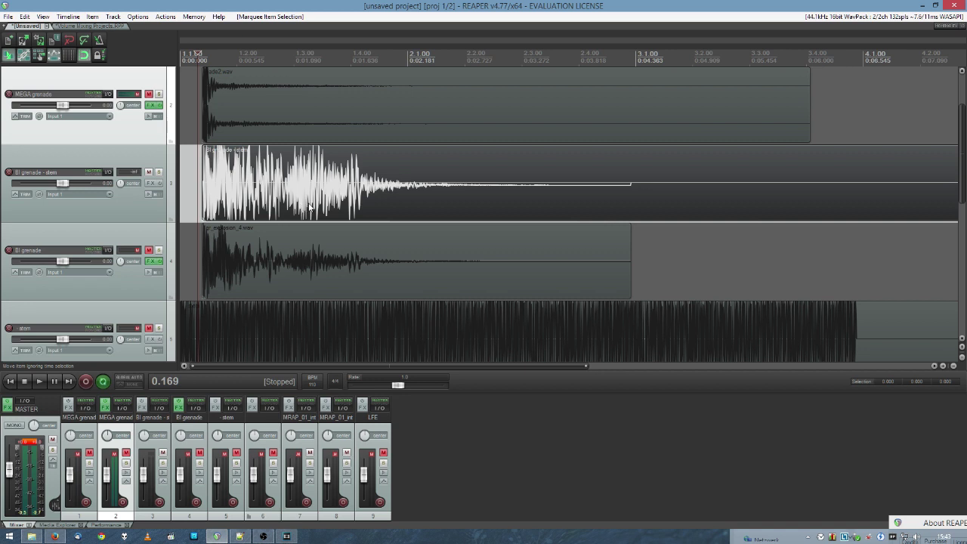
scroll(123, 212, "up", 2)
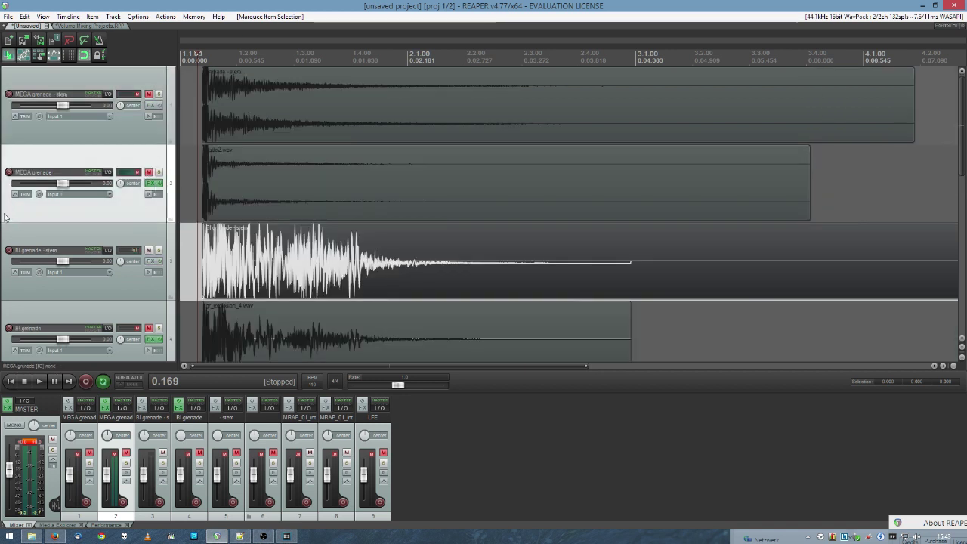
Unmute the MEGA grenade - stem track and leave the MEGA grenade and BI grenade - stem tracks muted.
left_click(158, 172)
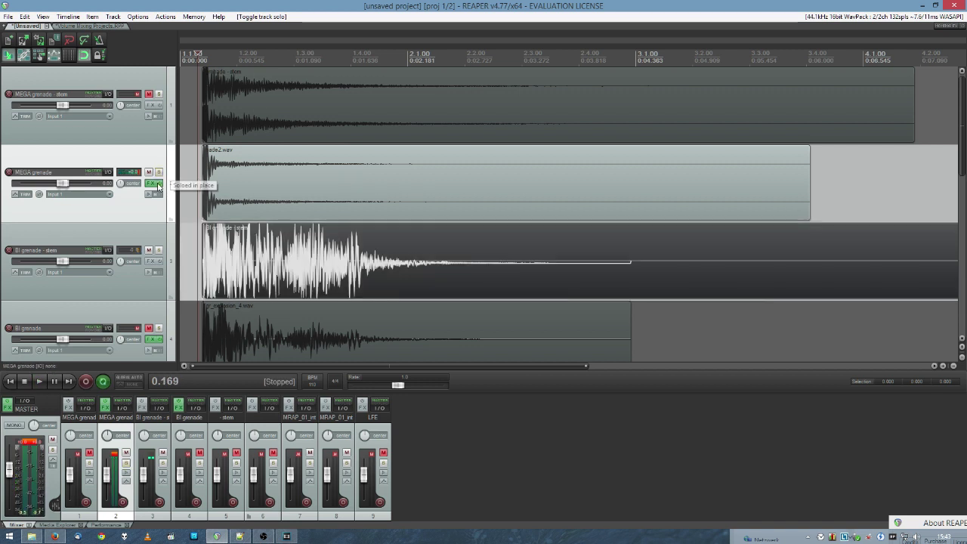
left_click(131, 130)
left_click(149, 94)
left_click(149, 173)
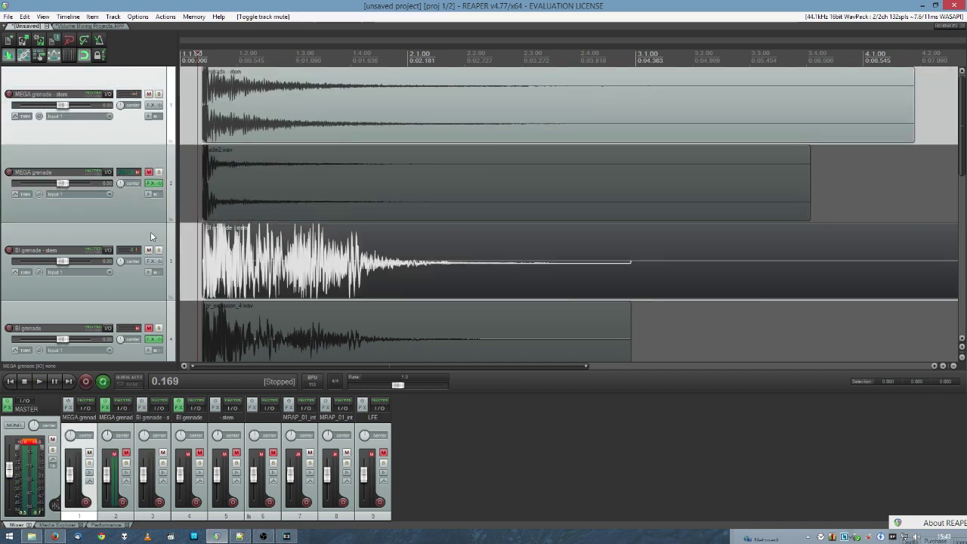
left_click(148, 249)
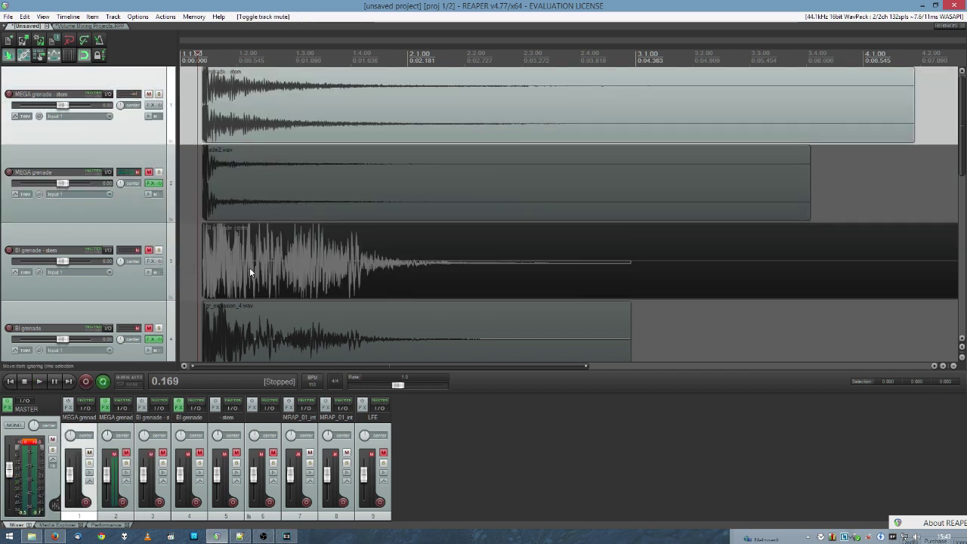
Play the MEGA grenade - stem track from just before the explosion, and solo the MEGA grenade track to play its source for comparison.
left_click(193, 115)
key("space")
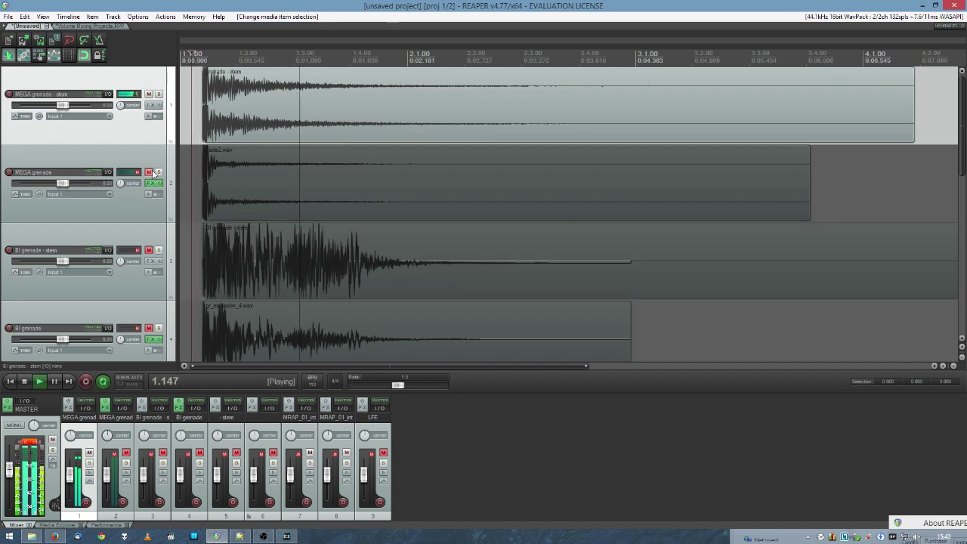
key("space")
key("space")
key("space")
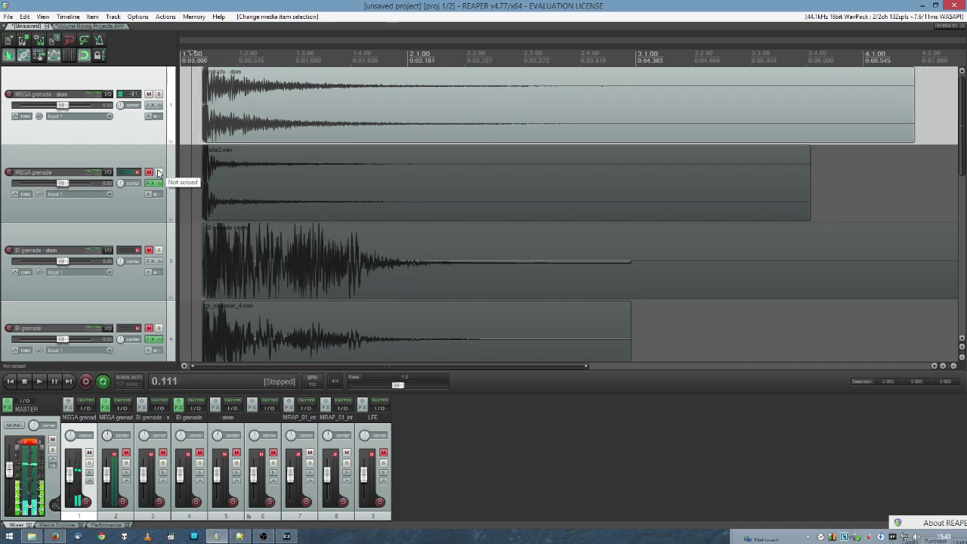
left_click(160, 173)
key("space")
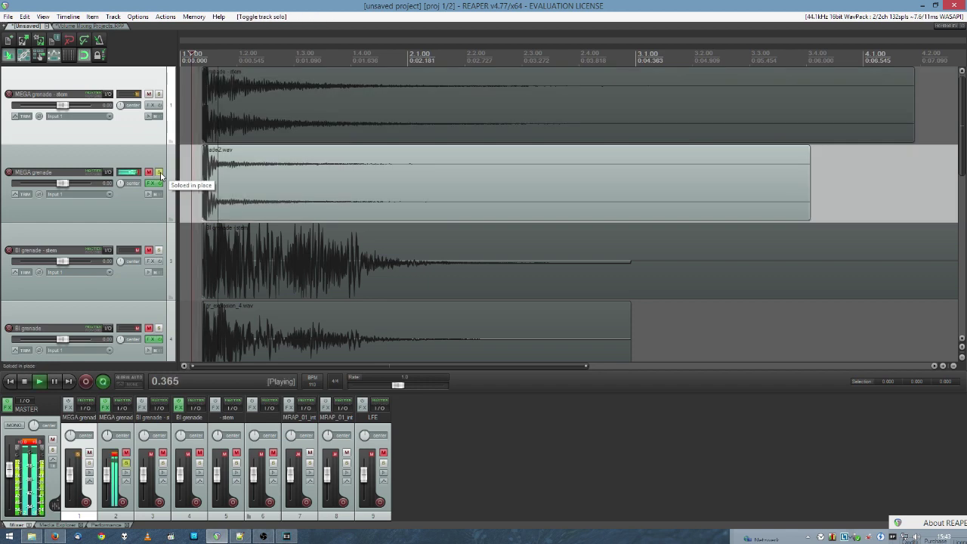
Restart playback of the soloed MEGA grenade source and stop it once the explosion has been heard.
key("space")
key("space")
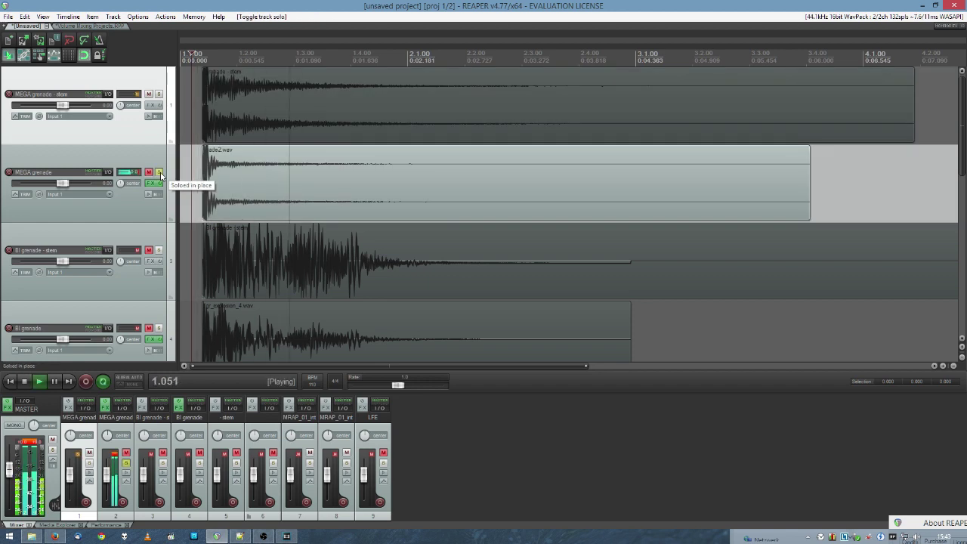
key("space")
Select the nade2.wav item and examine the clipped peaks at the explosion's onset up close, alongside the stem's waveform.
left_click(212, 165)
scroll(234, 163, "up", 10)
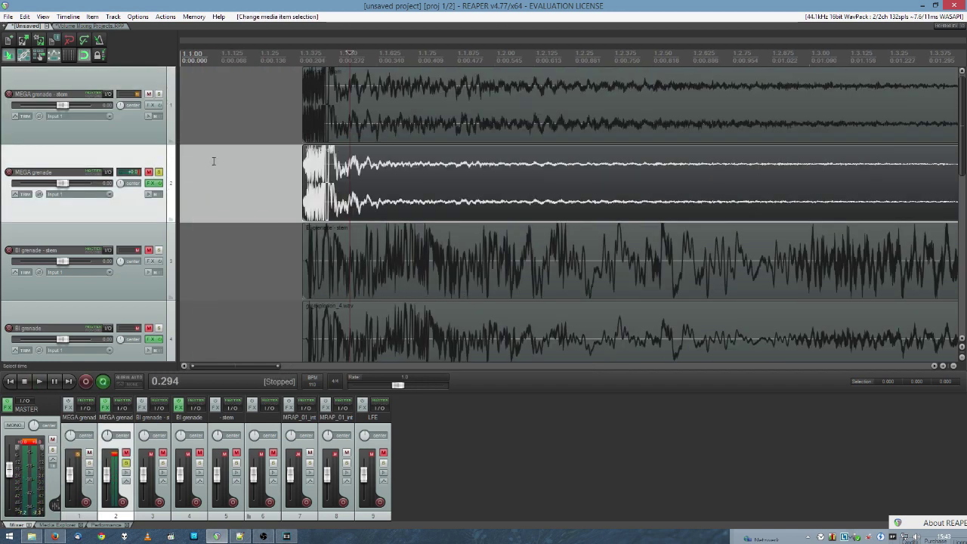
scroll(462, 158, "up", 5)
scroll(414, 164, "down", 2)
left_click(295, 158)
scroll(298, 159, "up", 5)
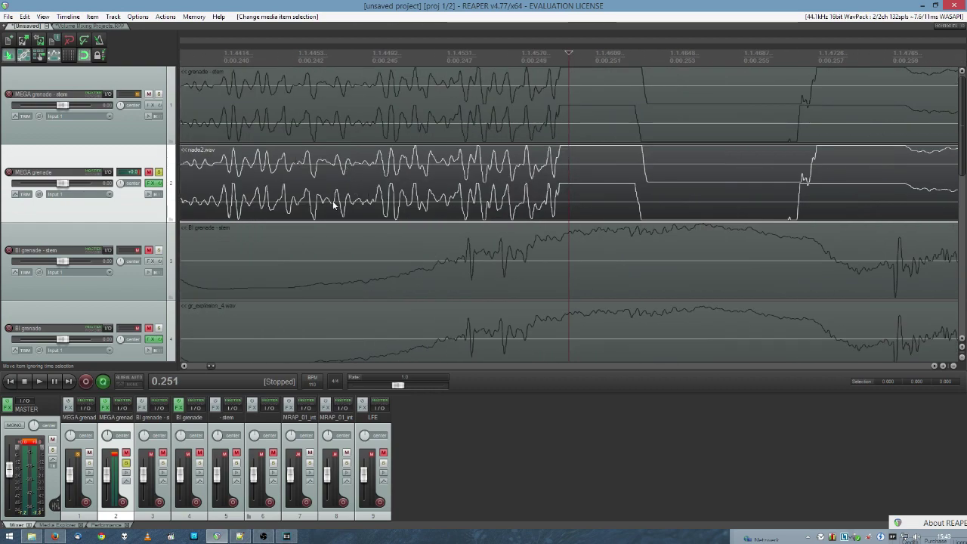
scroll(380, 175, "down", 10)
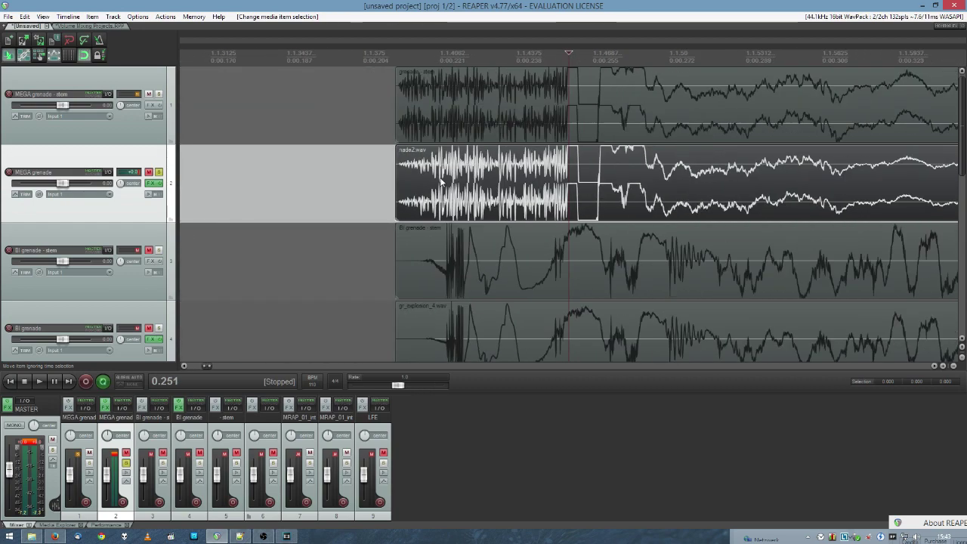
Play the soloed MEGA grenade source from 0.149, just before the explosion, and stop after its initial blast.
scroll(371, 188, "down", 2)
left_click(223, 183)
key("space")
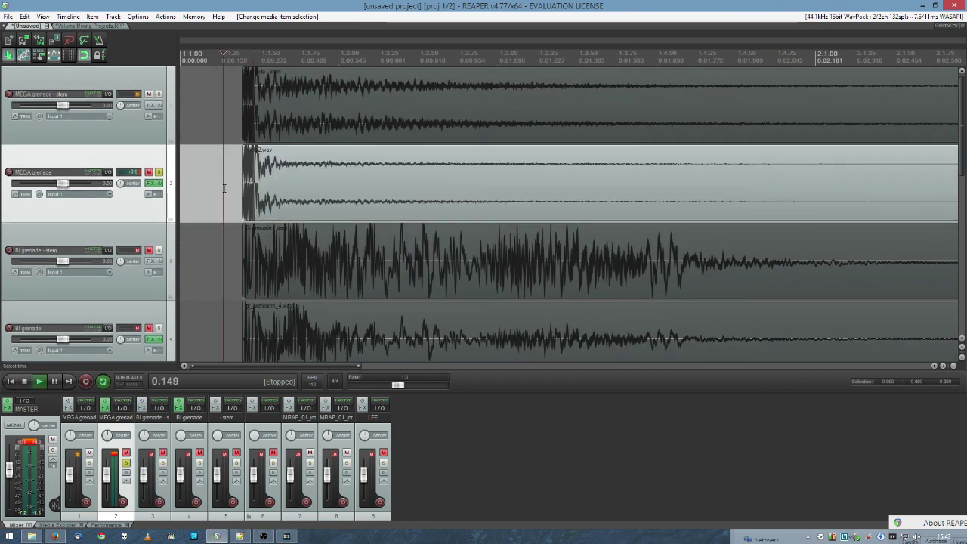
scroll(227, 181, "down", 3)
key("space")
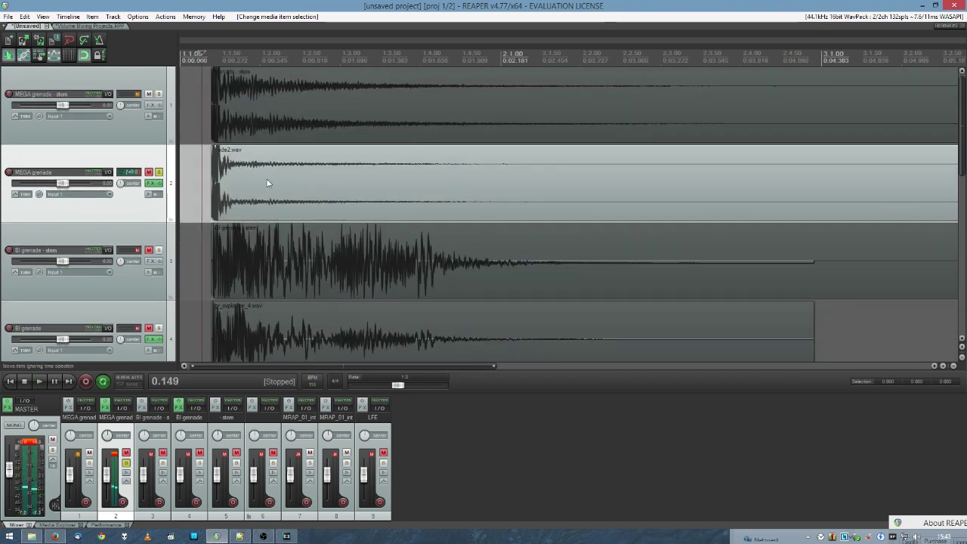
scroll(266, 183, "up", 7)
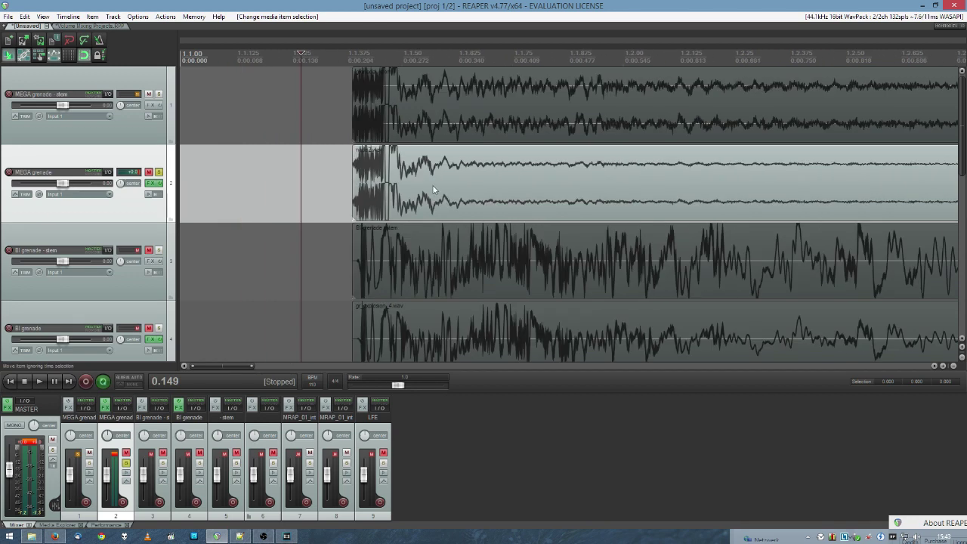
scroll(360, 184, "down", 5)
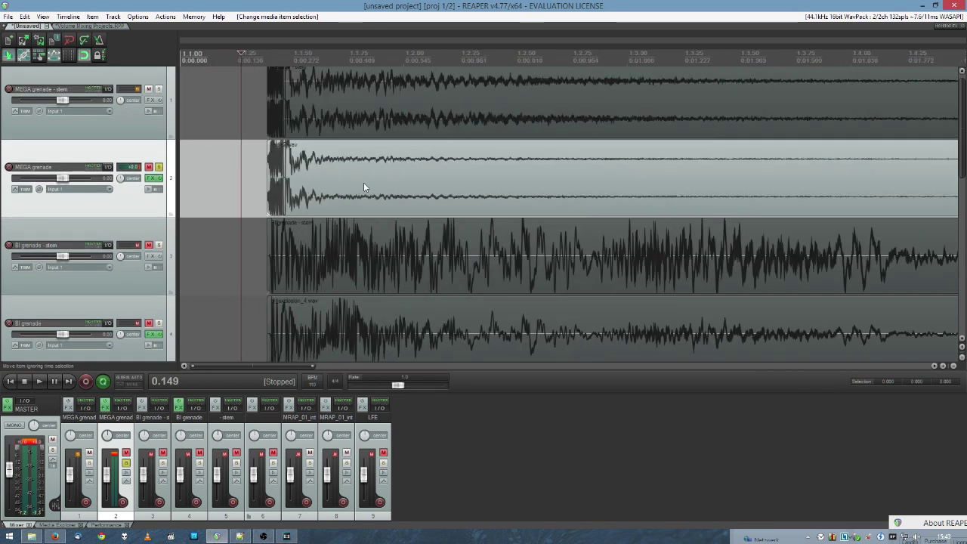
left_click_drag(408, 178, 403, 194)
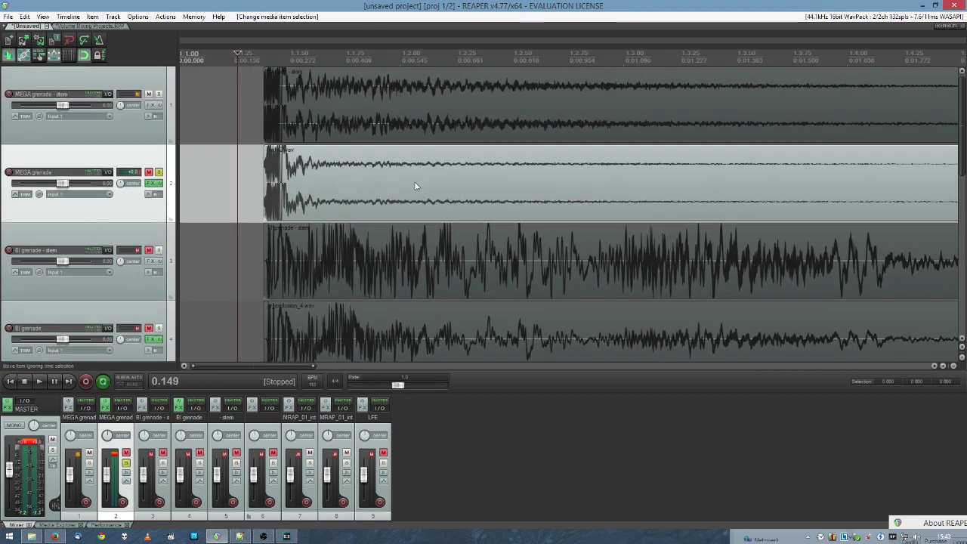
scroll(420, 184, "down", 3)
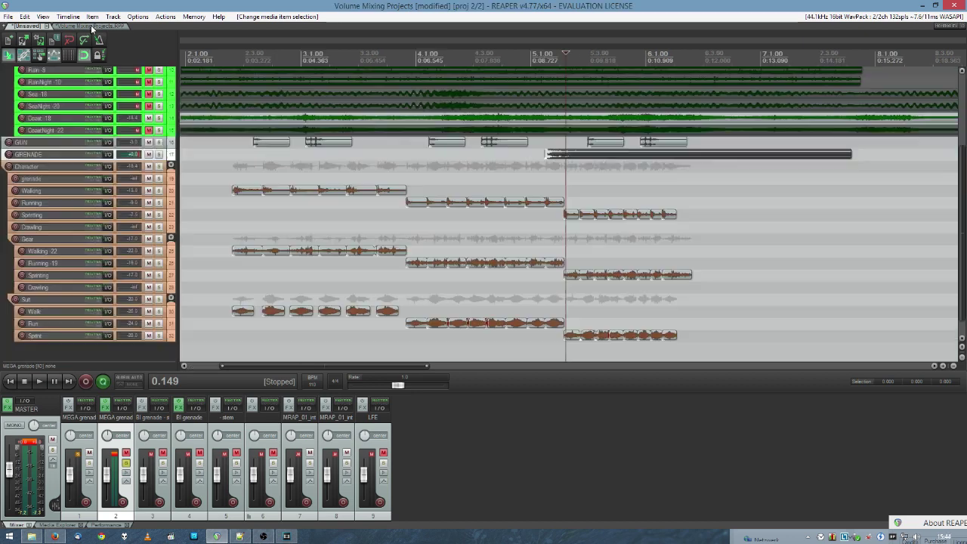
Switch to the Volume Mixing Projects project and play the full mix from 5.267 through the grenade explosion.
left_click(89, 25)
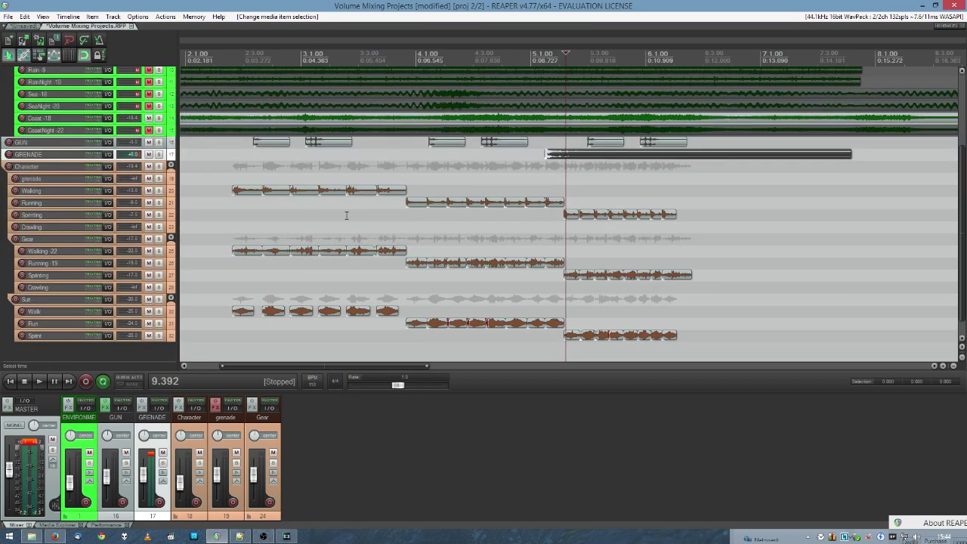
scroll(447, 241, "up", 6)
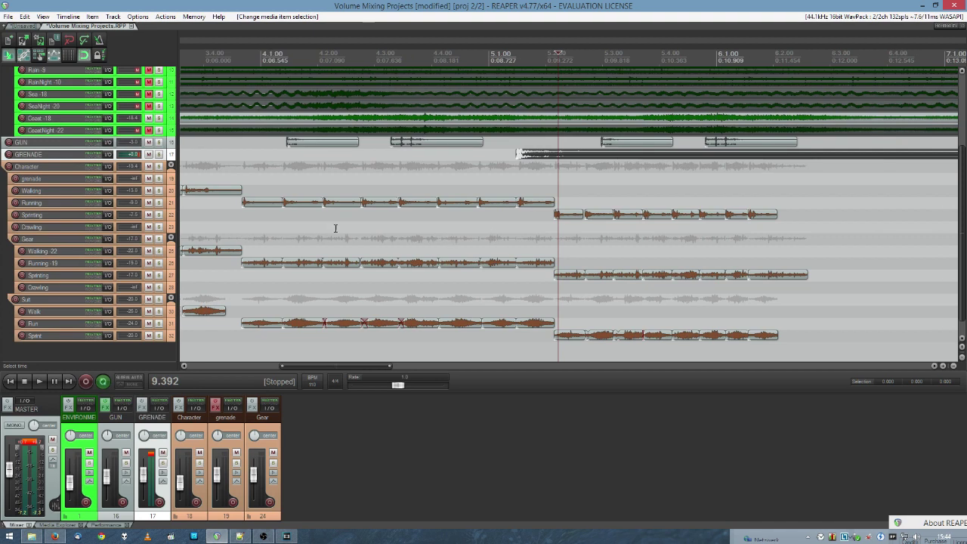
left_click(263, 221)
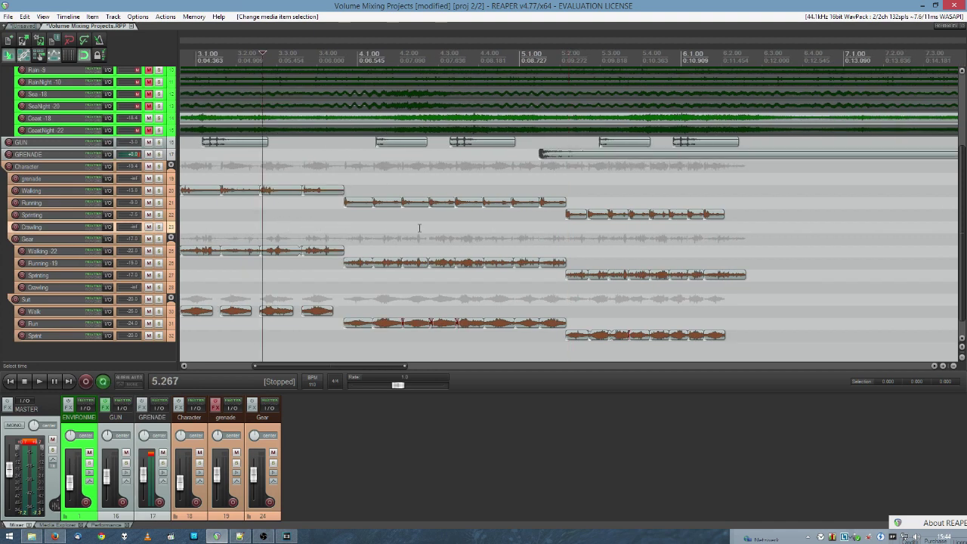
key("space")
key("space")
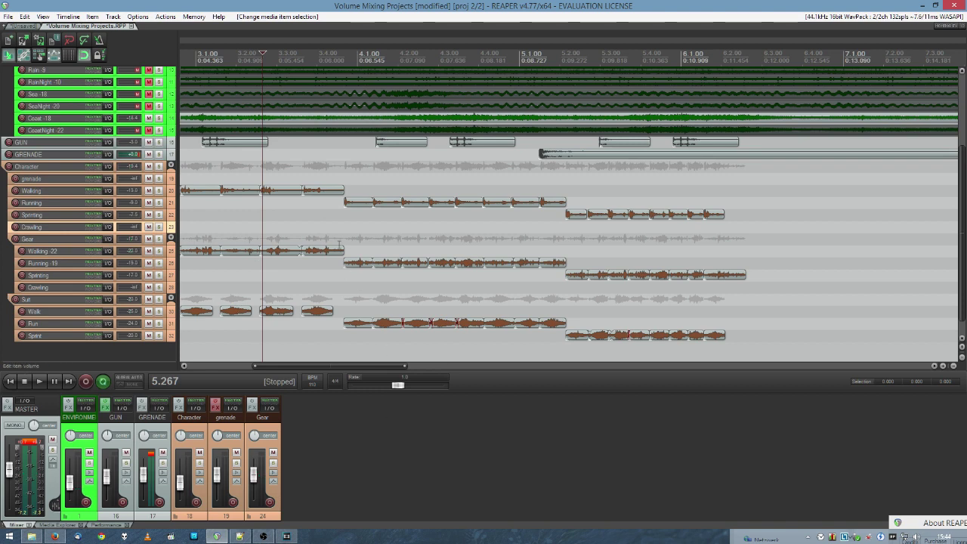
key("space")
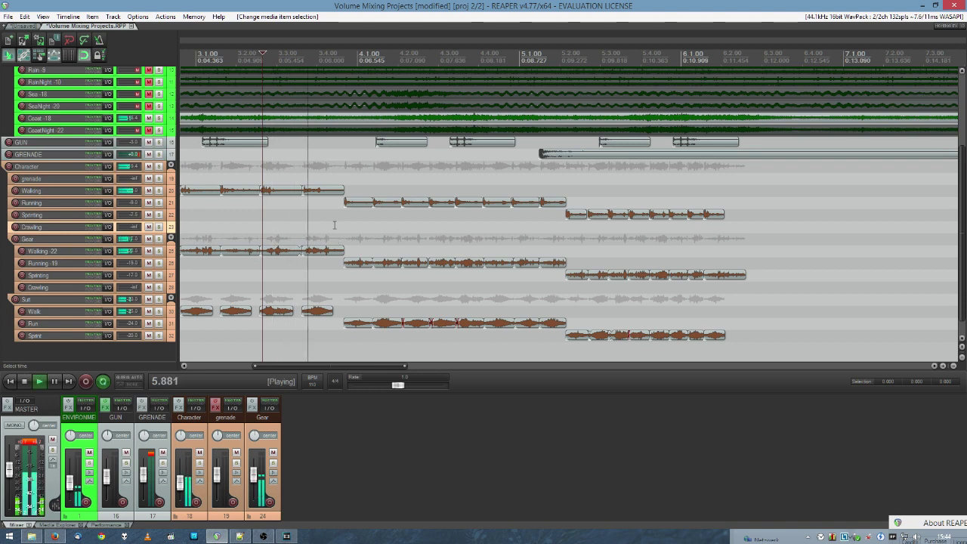
scroll(357, 221, "down", 2)
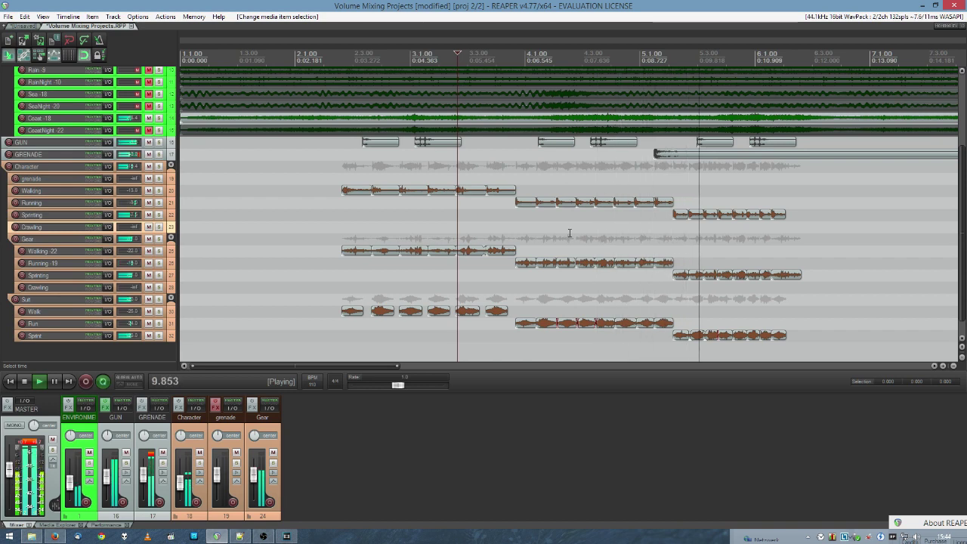
key("space")
Play the mix from near the start of the walking footsteps, stopping it after the running section.
left_click_drag(602, 236, 500, 248)
left_click(563, 170)
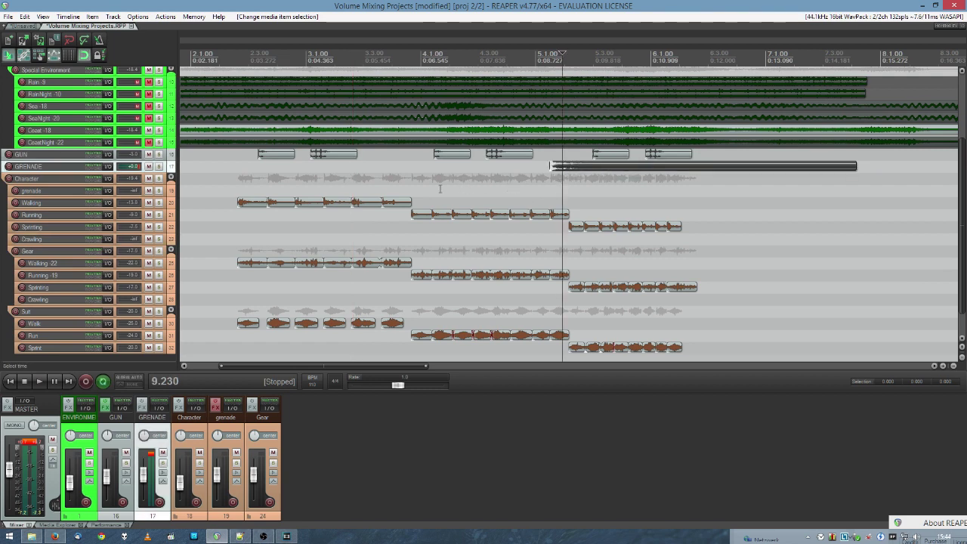
left_click(250, 177)
key("space")
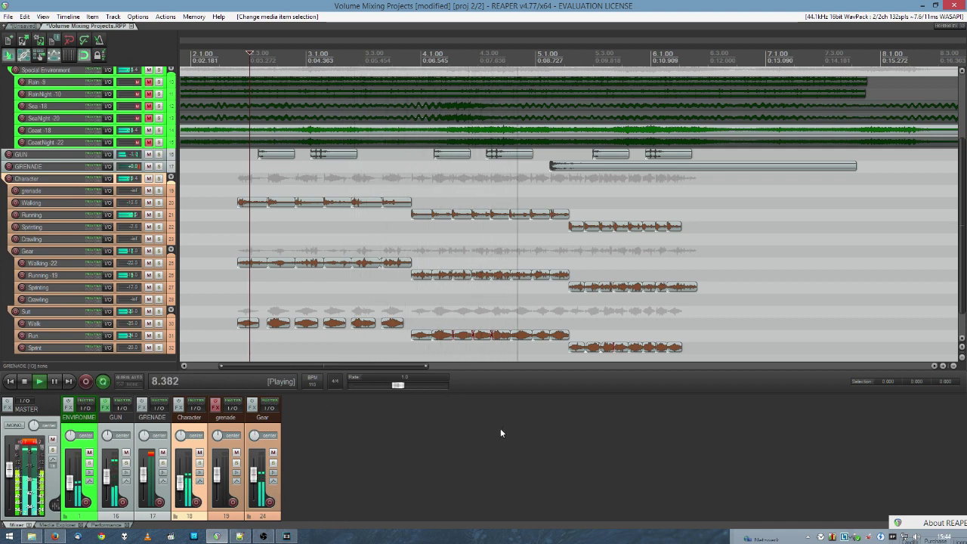
key("space")
Select the explosion item on the GRENADE track and check the mixer volumes of the GRENADE, GUN and environment tracks.
left_click(562, 166)
scroll(563, 166, "up", 5)
scroll(563, 166, "up", 3)
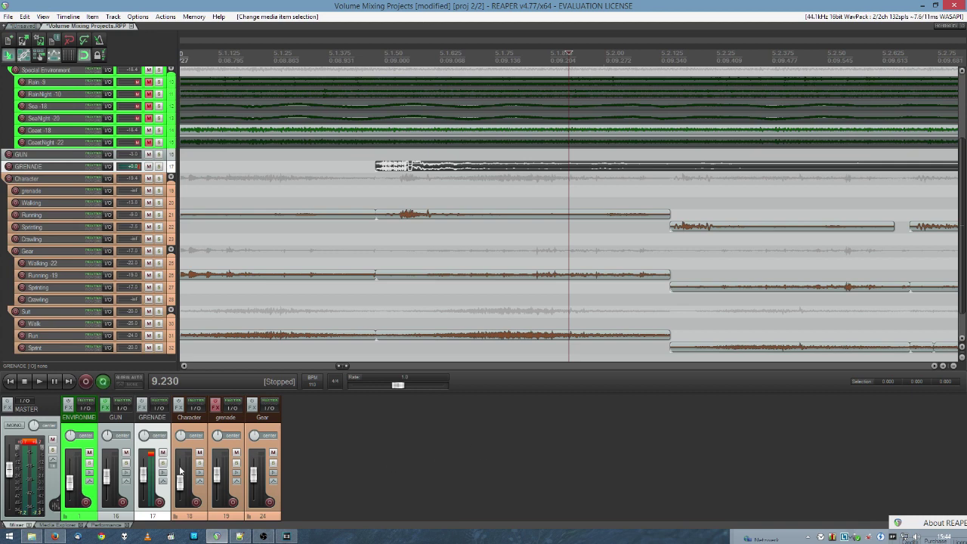
mouse_move(143, 478)
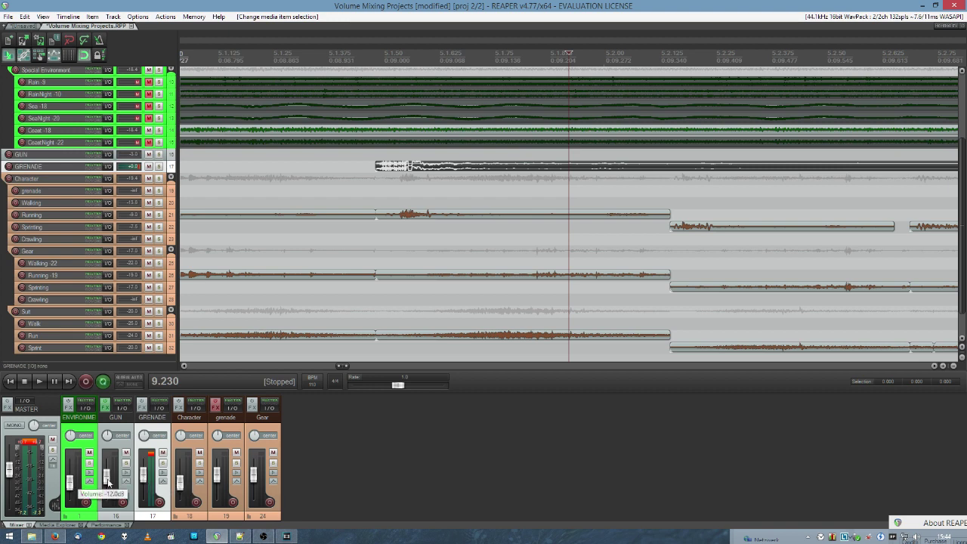
mouse_move(112, 479)
mouse_move(70, 487)
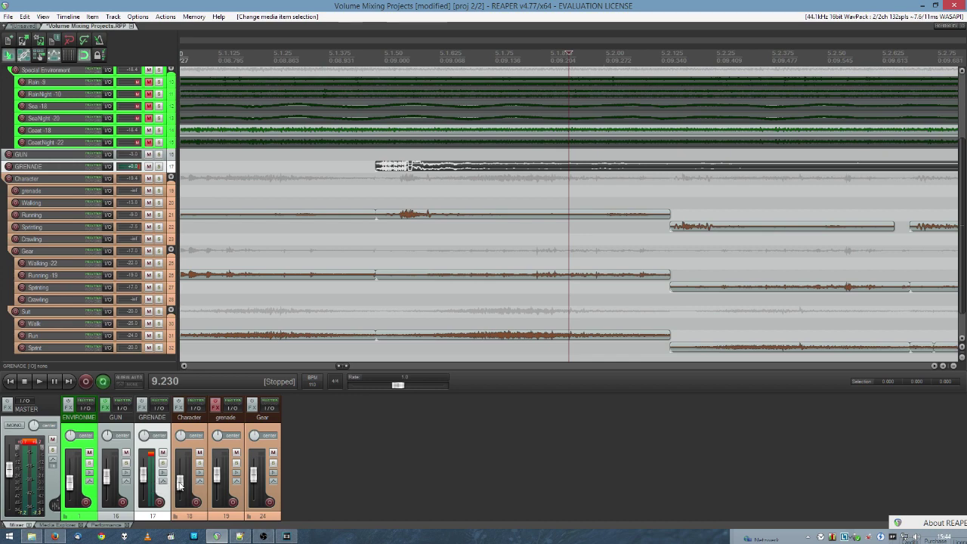
scroll(570, 251, "down", 10)
scroll(570, 250, "down", 3)
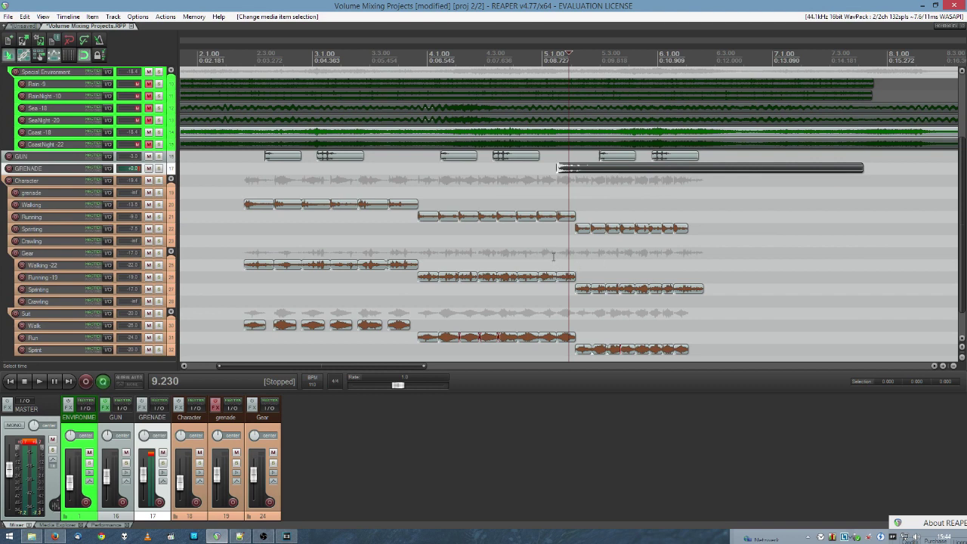
Return to the unsaved project and view the beginning of the MEGA grenade and BI grenade explosions.
left_click(23, 26)
scroll(306, 195, "down", 5)
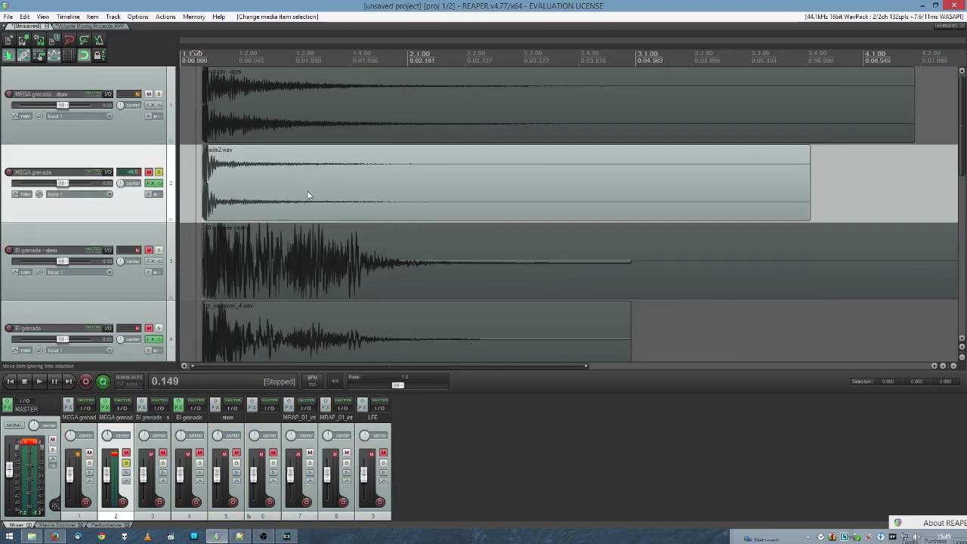
scroll(315, 213, "up", 5)
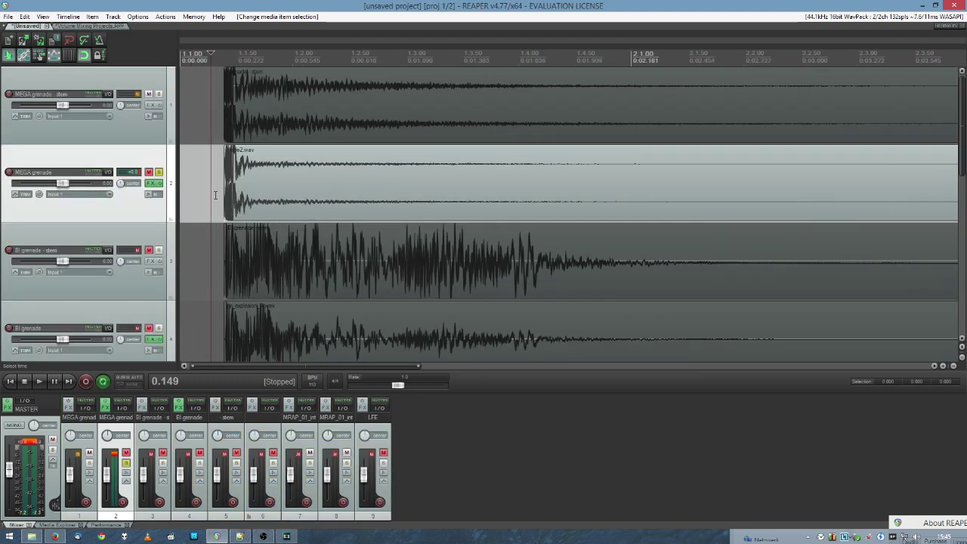